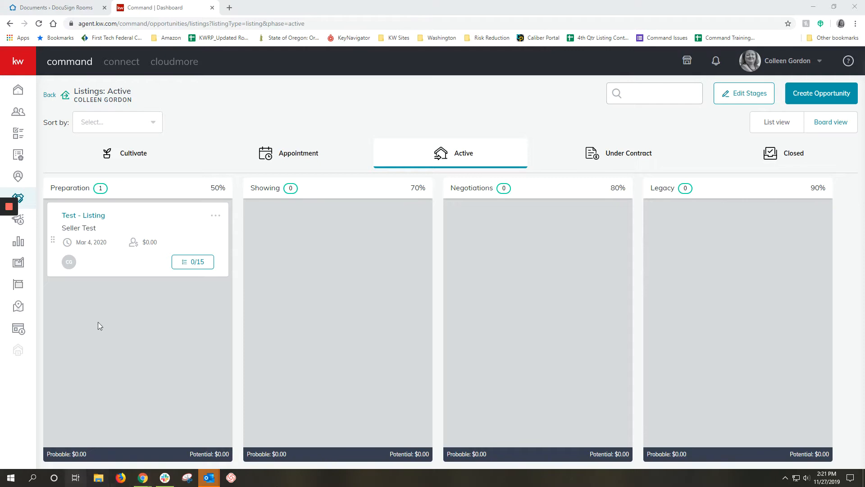
Open the documents of the Test - Listing opportunity and change its checklist type to Oregon Residential Listing.
click(86, 216)
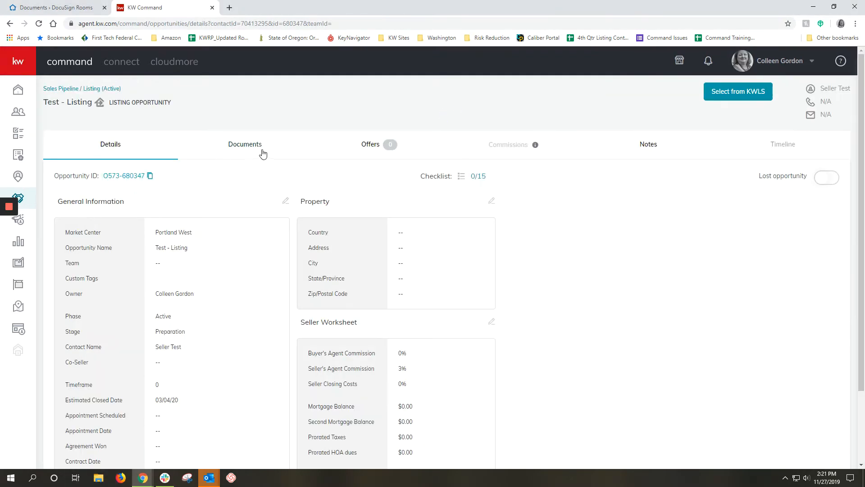
click(254, 149)
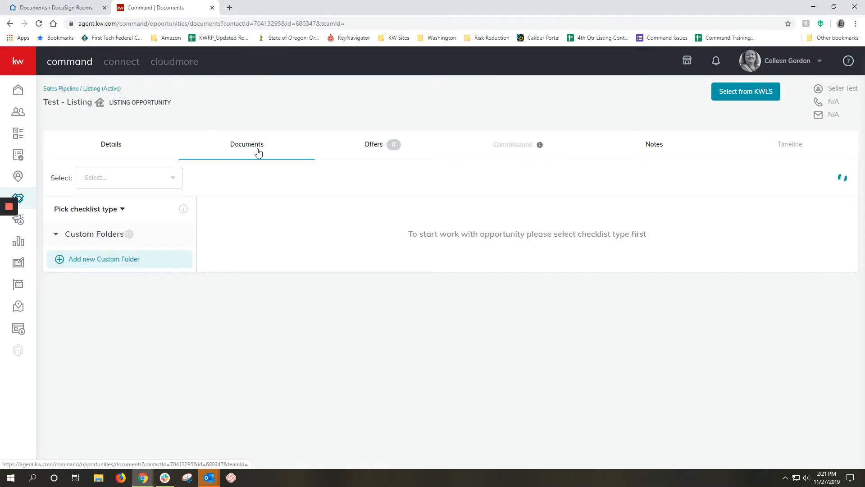
click(108, 208)
click(104, 250)
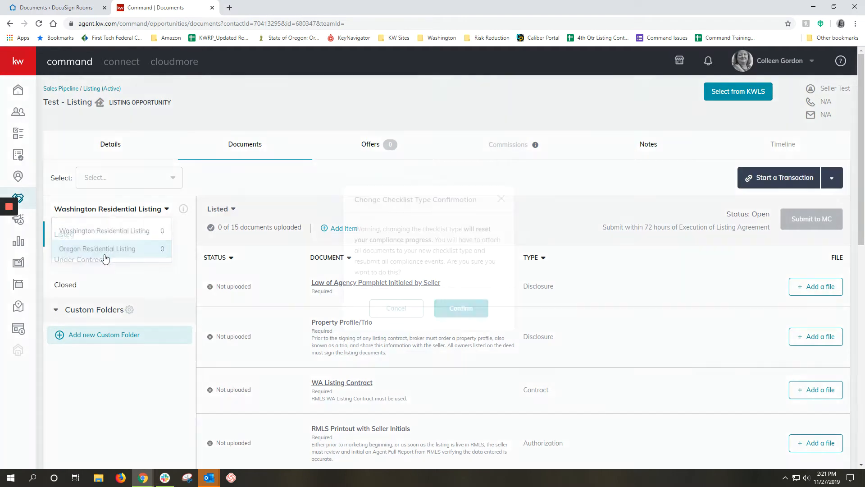
click(471, 310)
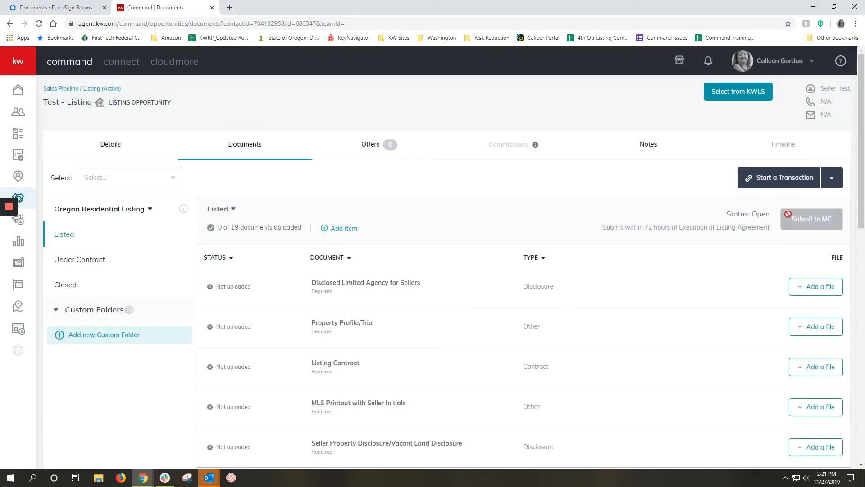
Upload the Disclosed Limited Agency Sellers PDF and assign it to the Disclosed Limited Agency for Sellers checklist item.
click(772, 178)
click(773, 217)
click(807, 291)
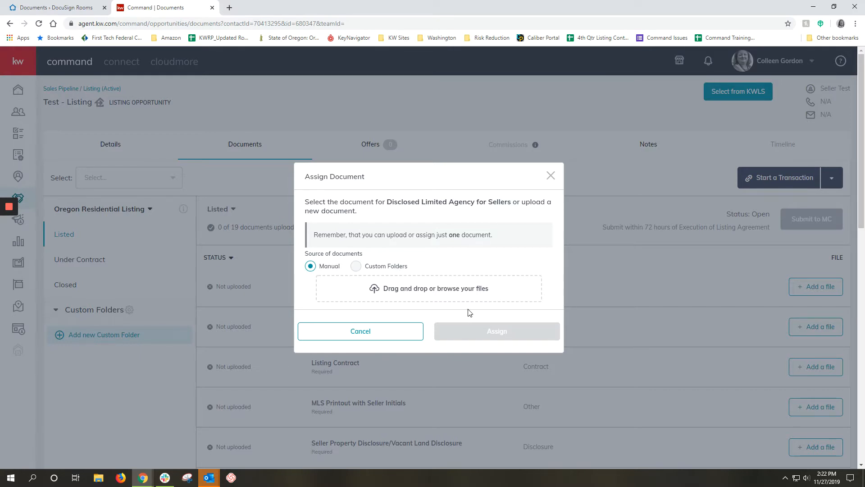
click(395, 292)
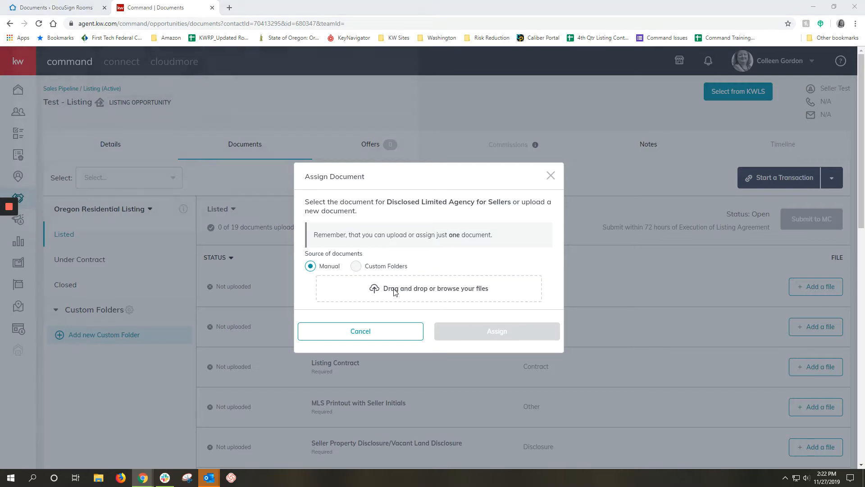
click(126, 92)
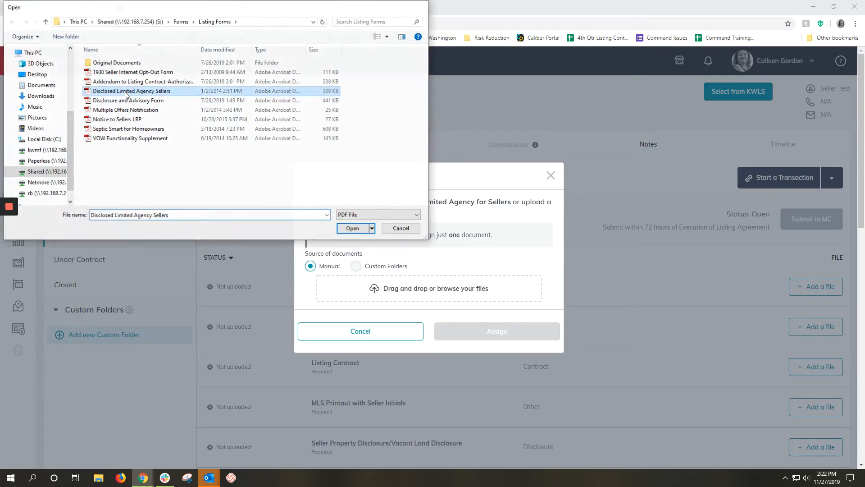
double_click(126, 92)
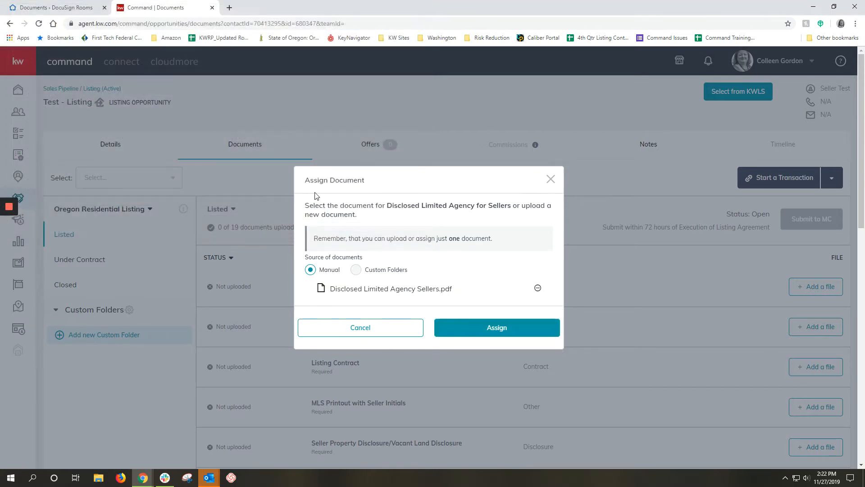
click(486, 329)
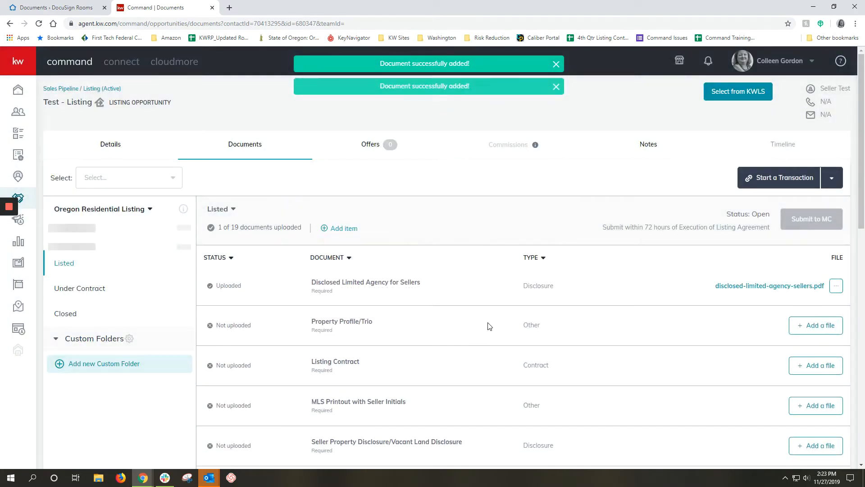
Preview the uploaded disclosed-limited-agency-sellers.pdf, close it, and examine the actions available for that file.
click(759, 290)
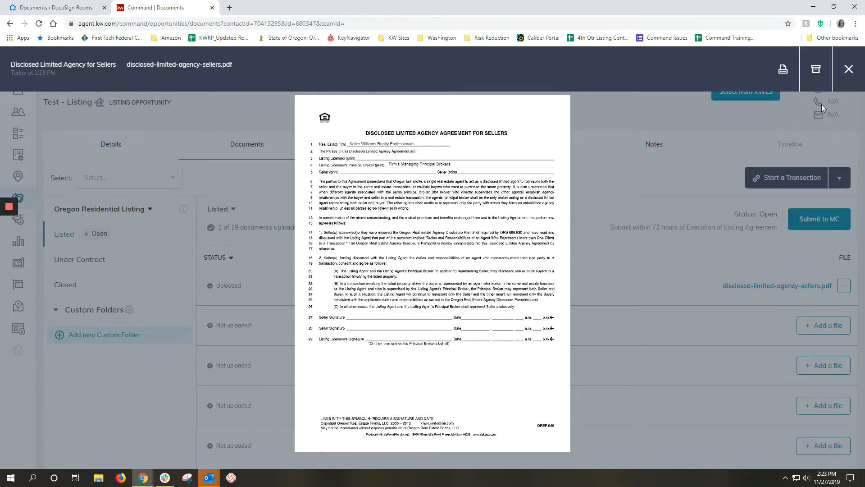
click(848, 68)
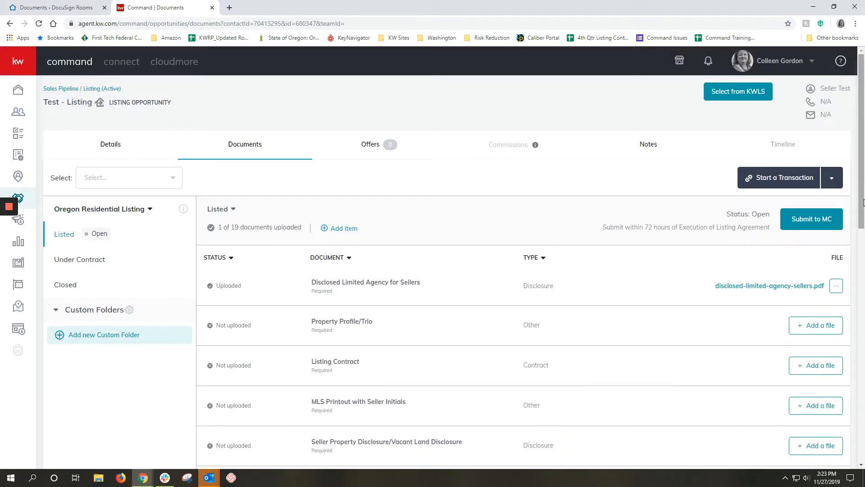
click(836, 288)
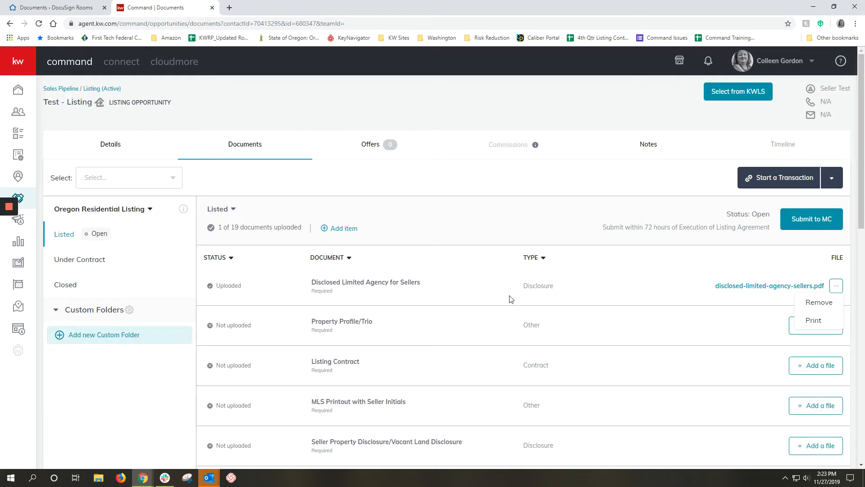
click(767, 257)
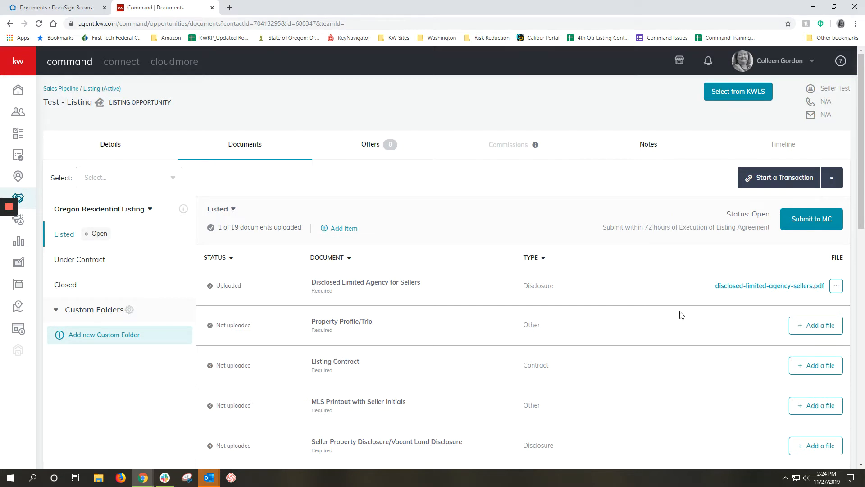
scroll(682, 315, down, 1)
scroll(681, 315, down, 1)
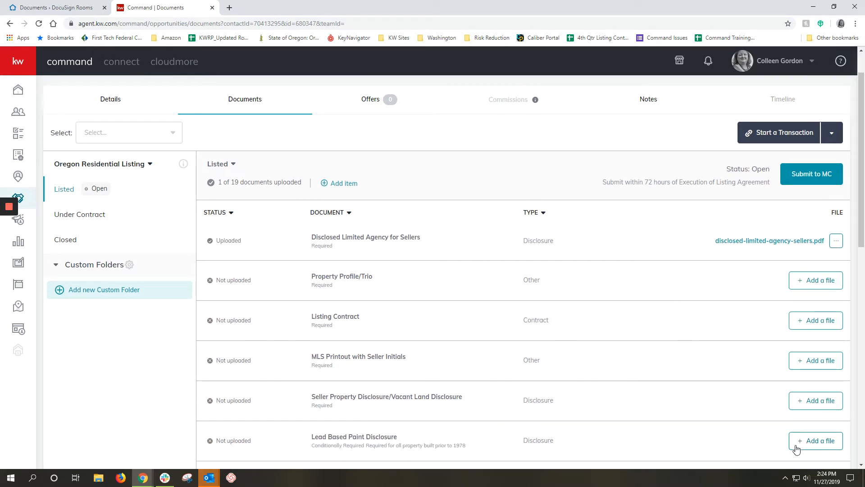
scroll(785, 429, up, 2)
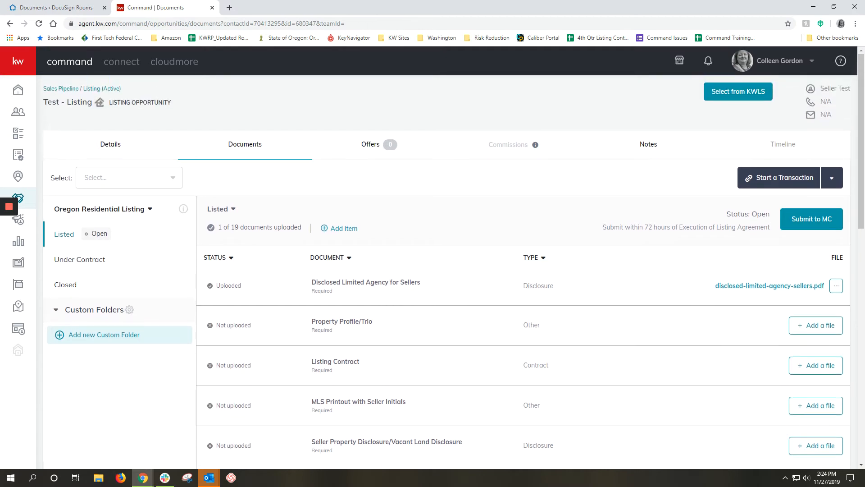
scroll(436, 313, down, 3)
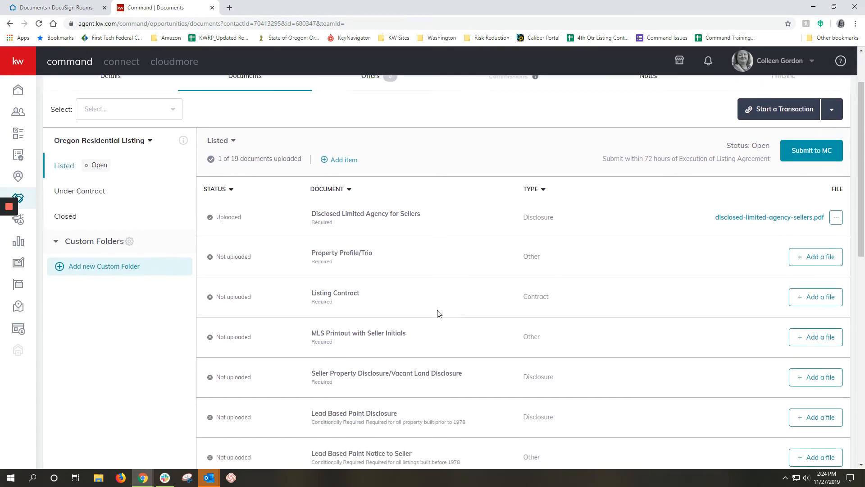
scroll(437, 317, up, 3)
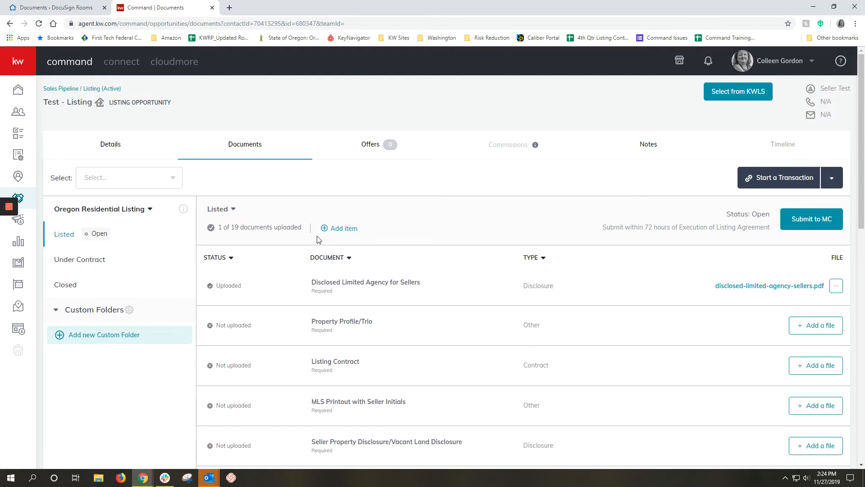
Add a checklist item named "HOA Lien Notice" with document type Disclosure and the VOW Functionality Supplement PDF attached.
click(344, 228)
click(360, 193)
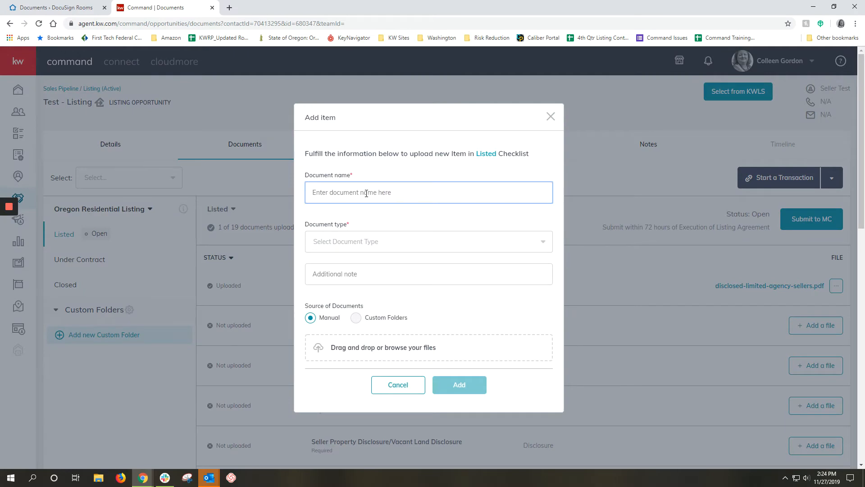
text(HOA Lien Notice)
click(366, 241)
click(343, 351)
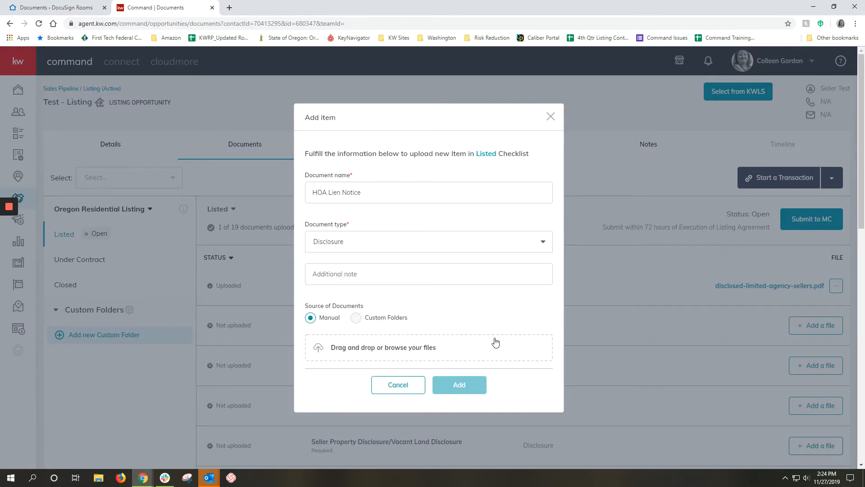
click(412, 353)
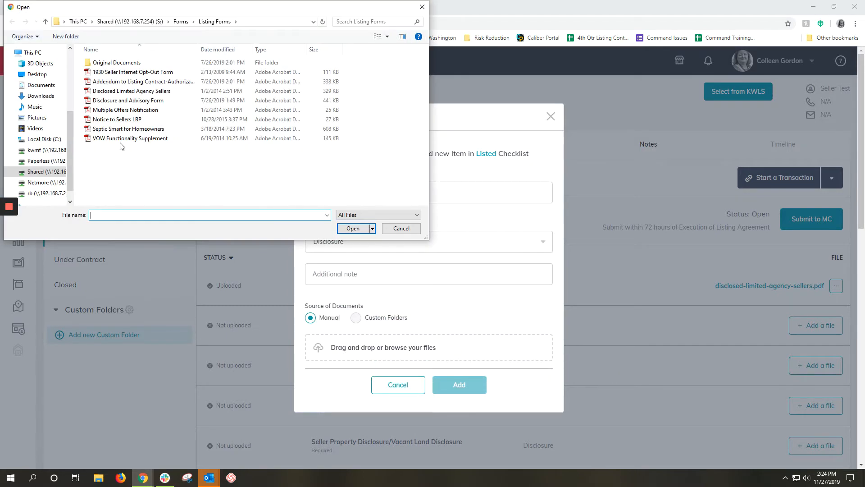
double_click(122, 138)
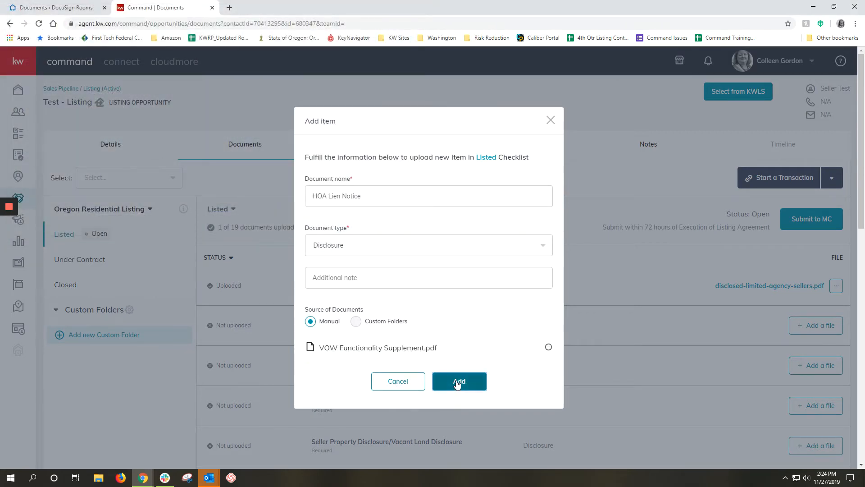
click(457, 382)
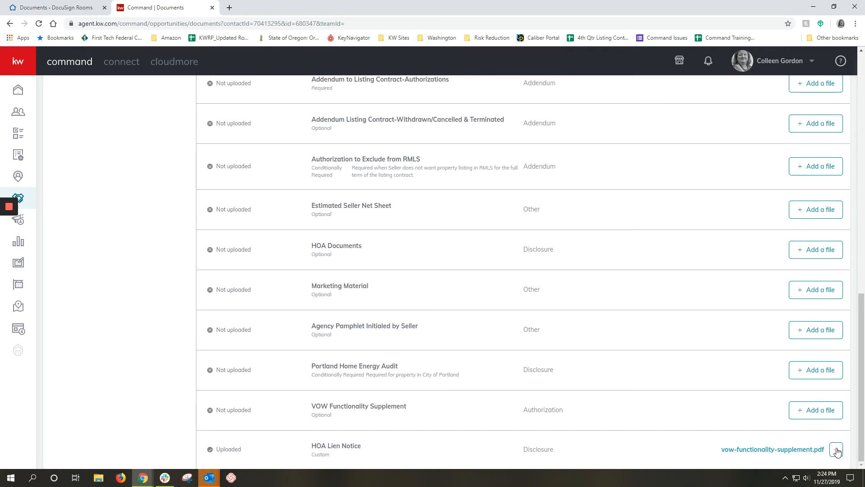
Examine the actions available for the file in the HOA Lien Notice row.
click(836, 450)
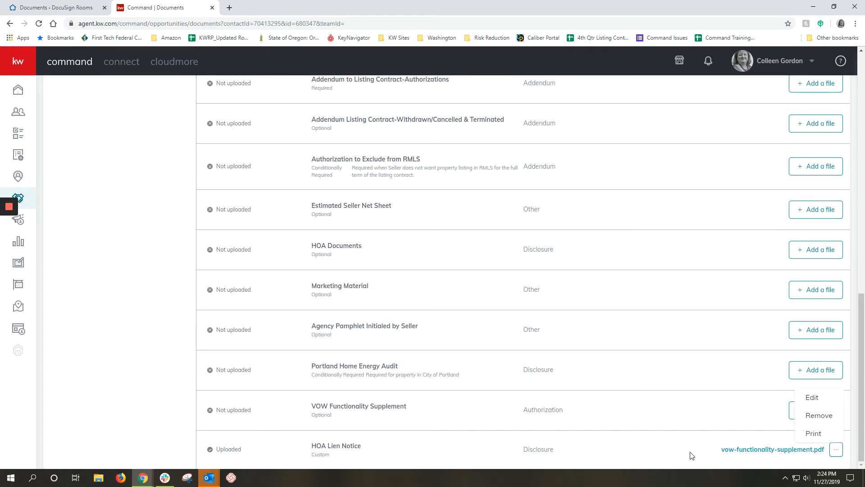
click(654, 418)
Submit the Listed checklist to the MC for review.
scroll(656, 421, up, 10)
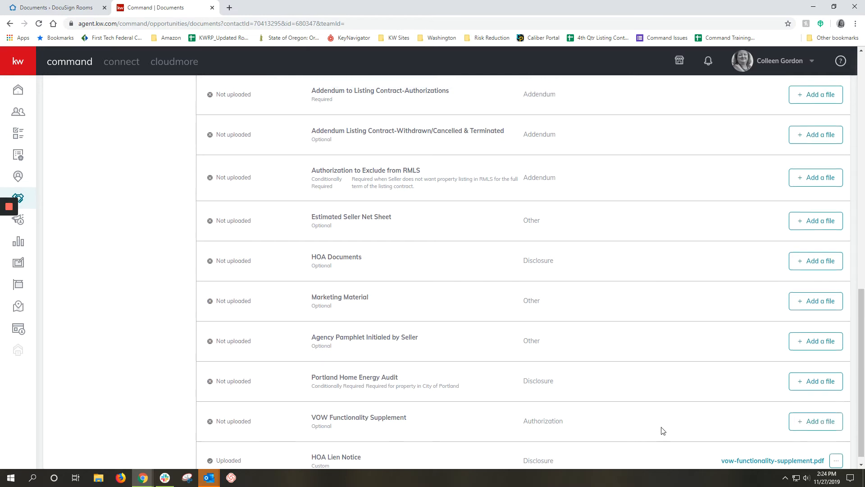
scroll(663, 430, up, 3)
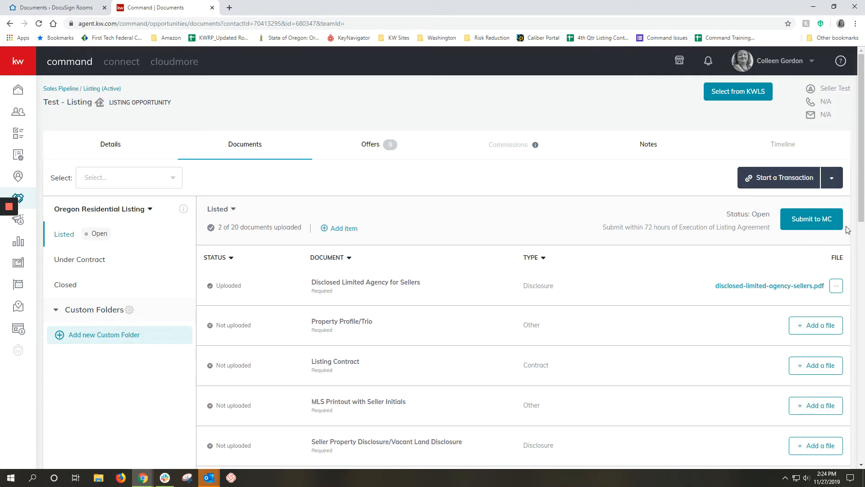
click(808, 220)
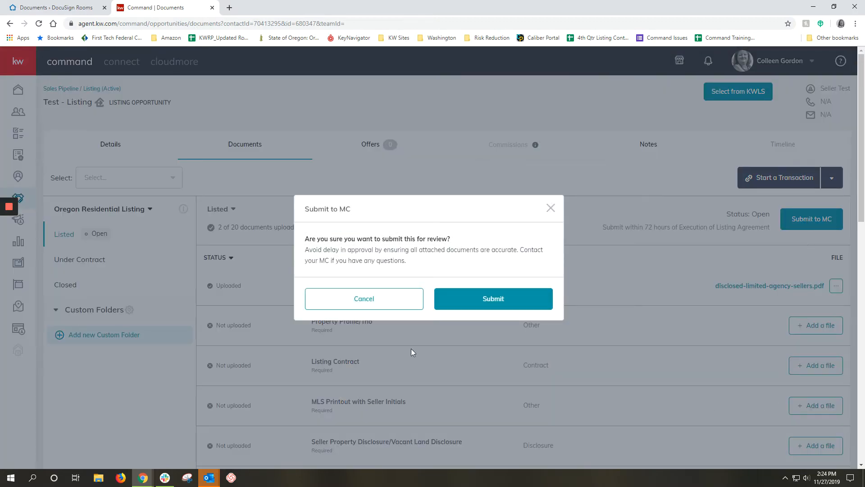
click(525, 303)
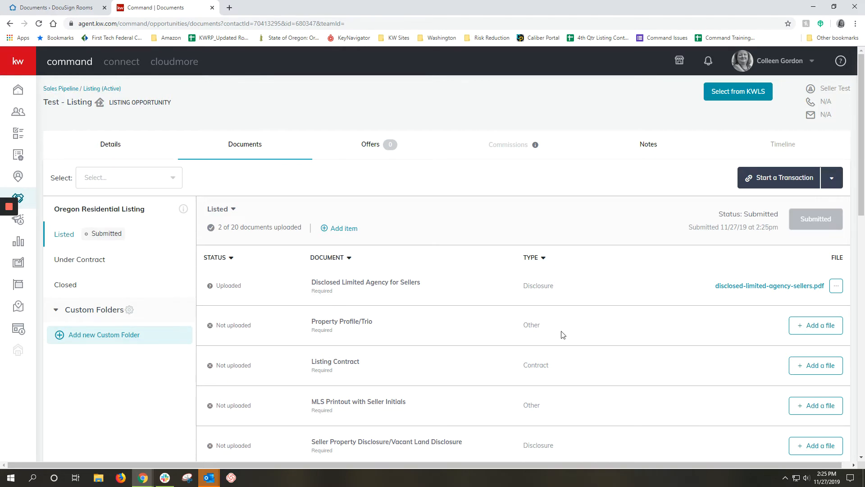
Replace the Disclosed Limited Agency for Sellers file with the 1930 Seller Internet Opt-Out Form PDF, adding the comment "Signature included".
scroll(660, 276, down, 2)
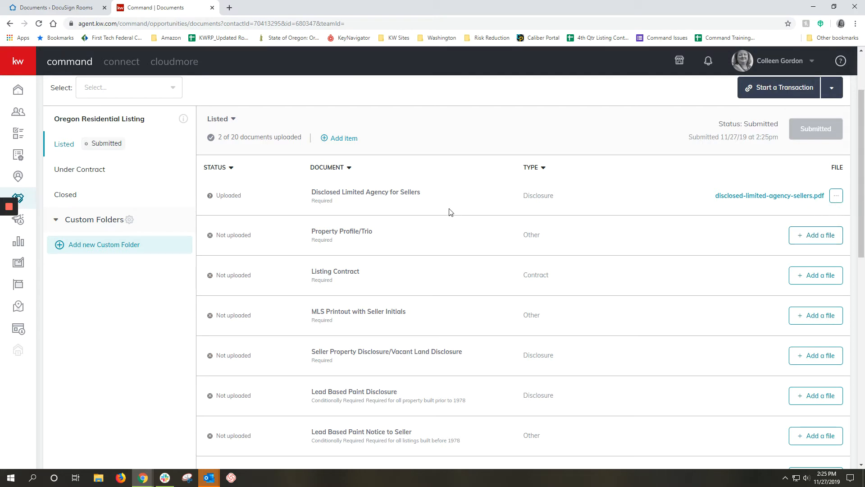
click(835, 197)
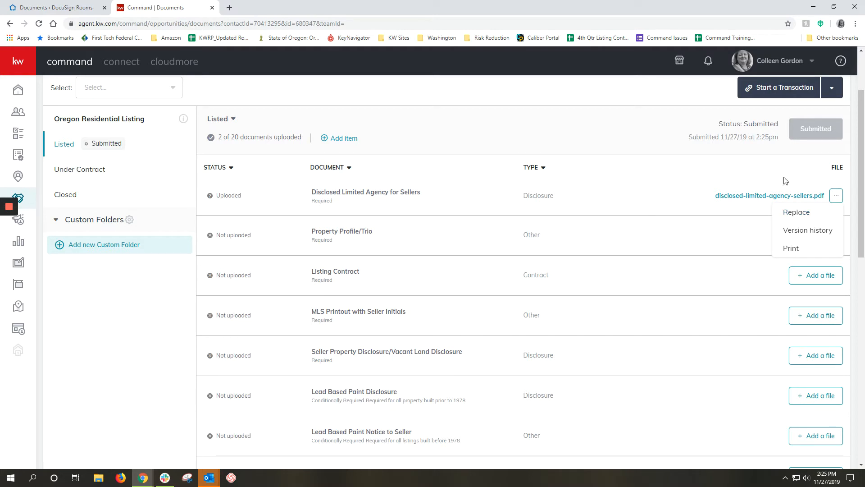
click(798, 213)
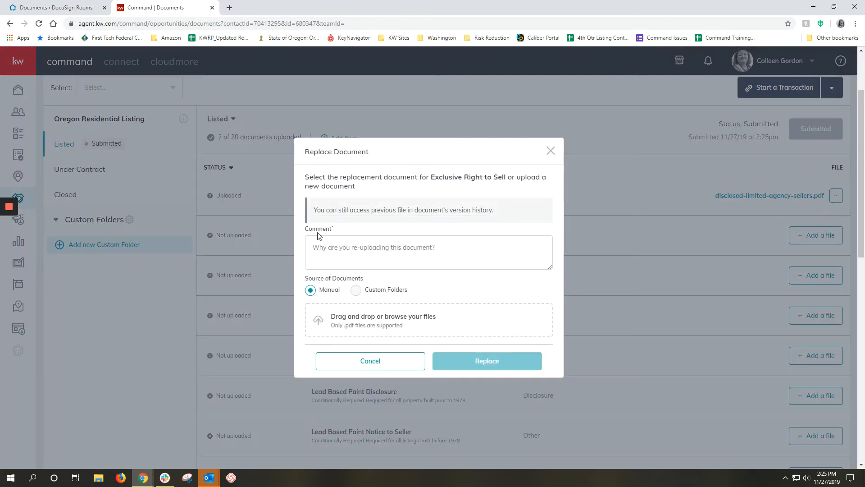
click(523, 253)
text(Signature included)
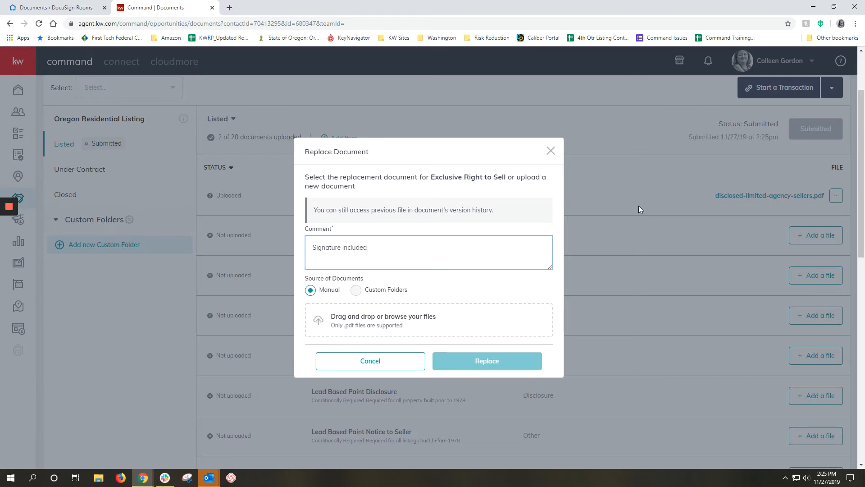
click(320, 319)
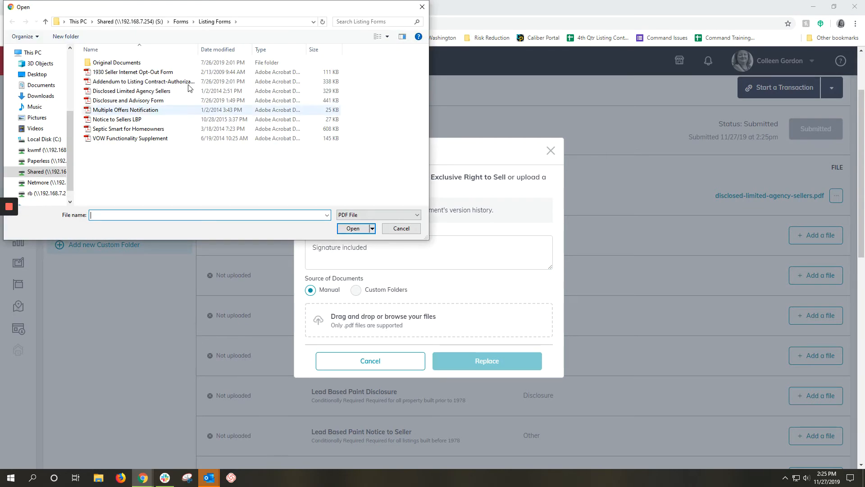
double_click(122, 73)
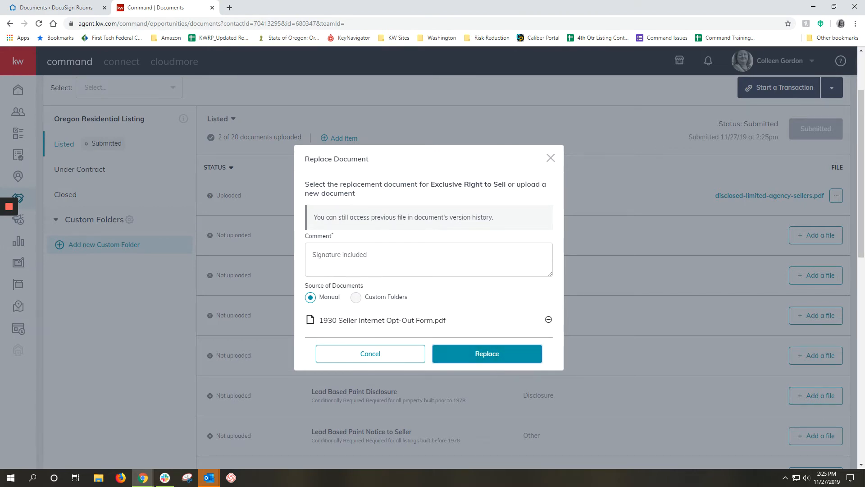
click(487, 353)
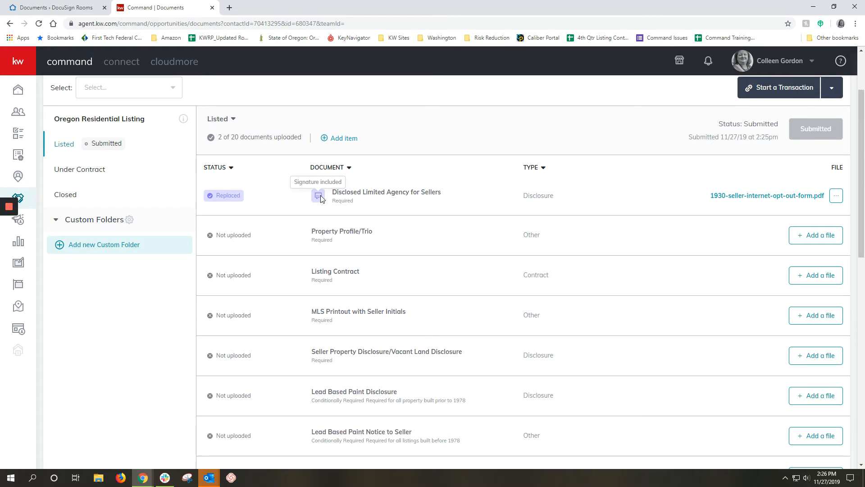
Review both file versions in the Disclosed Limited Agency for Sellers document's version history.
click(837, 198)
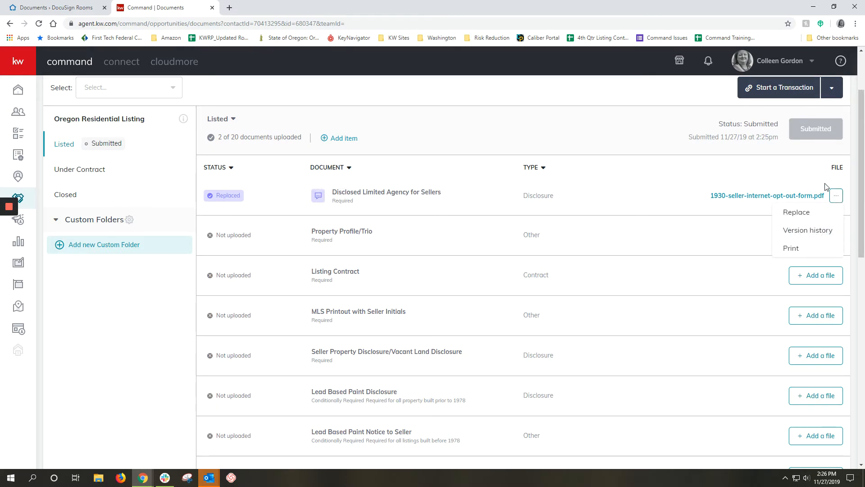
click(807, 231)
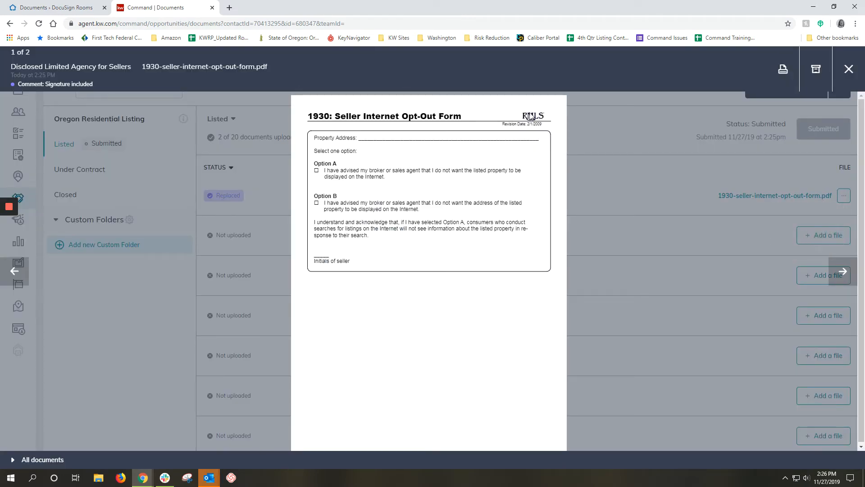
click(842, 273)
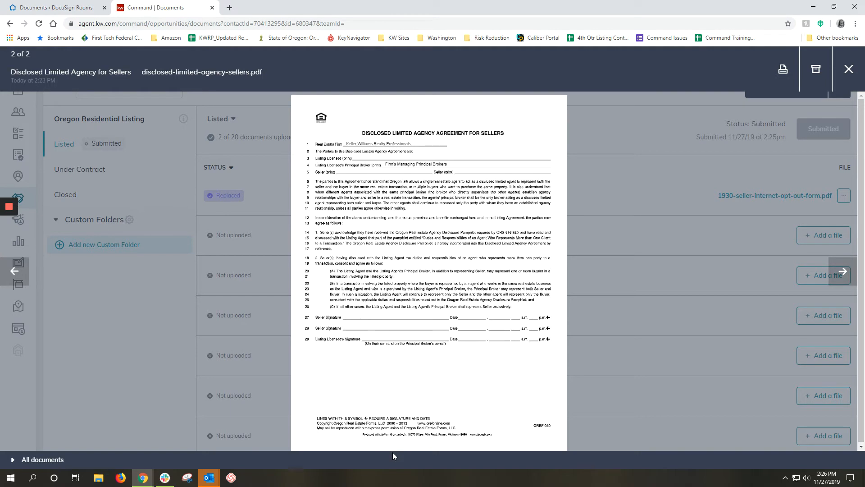
click(849, 69)
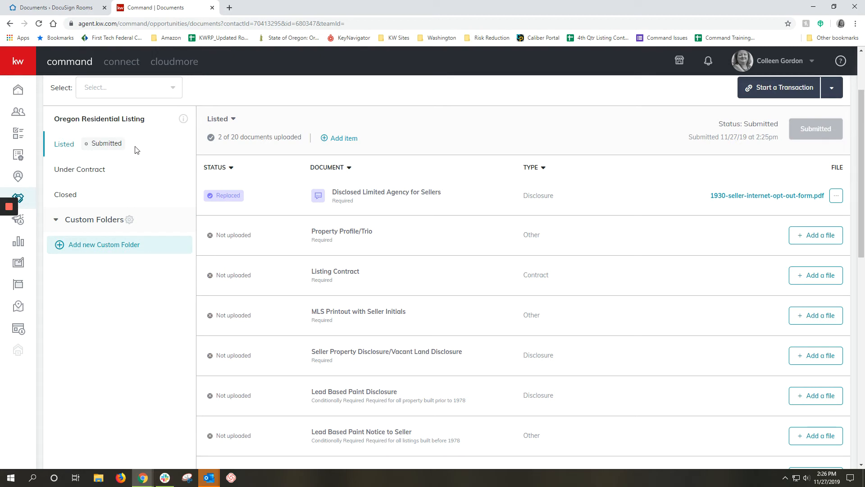
Switch to Cloudmore and open the submitted Test - Listing compliance request for review.
scroll(477, 326, up, 1)
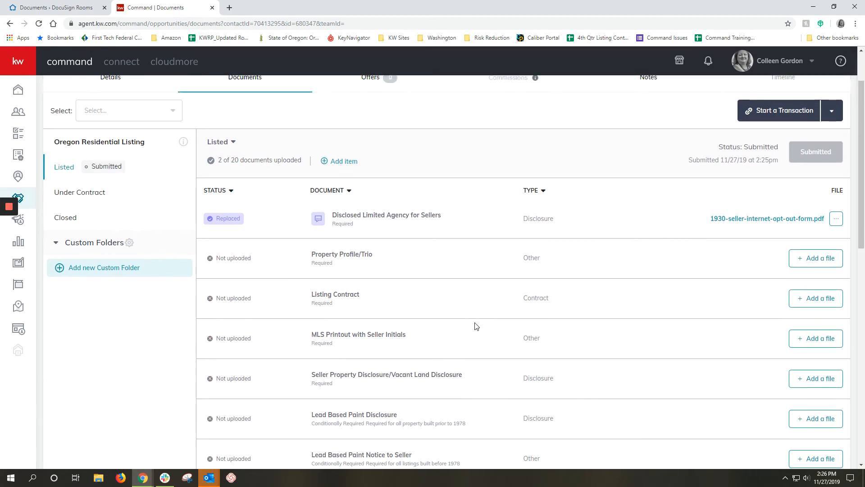
scroll(477, 326, up, 3)
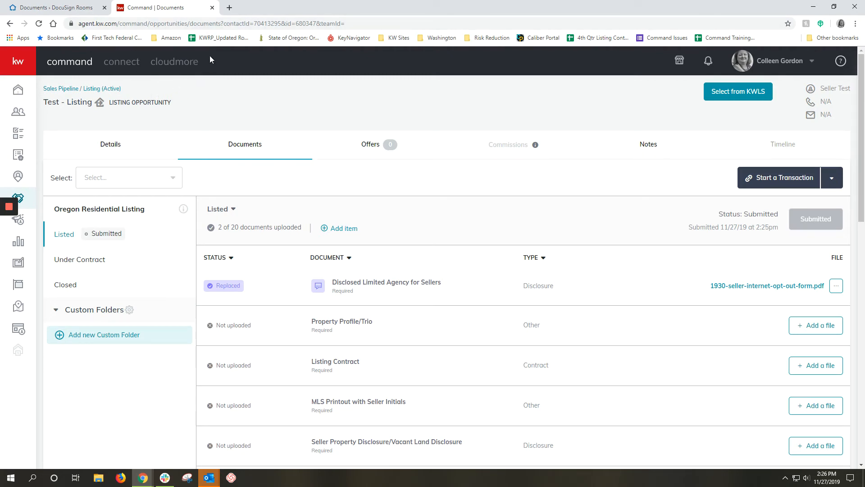
click(177, 63)
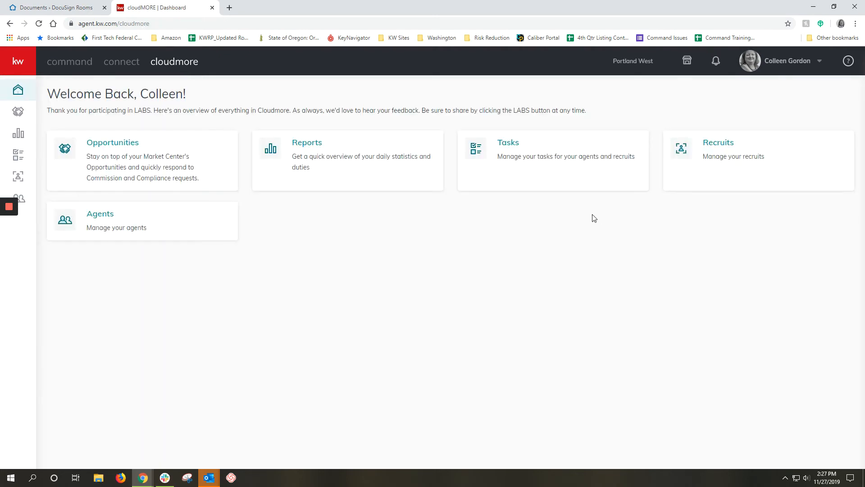
click(112, 146)
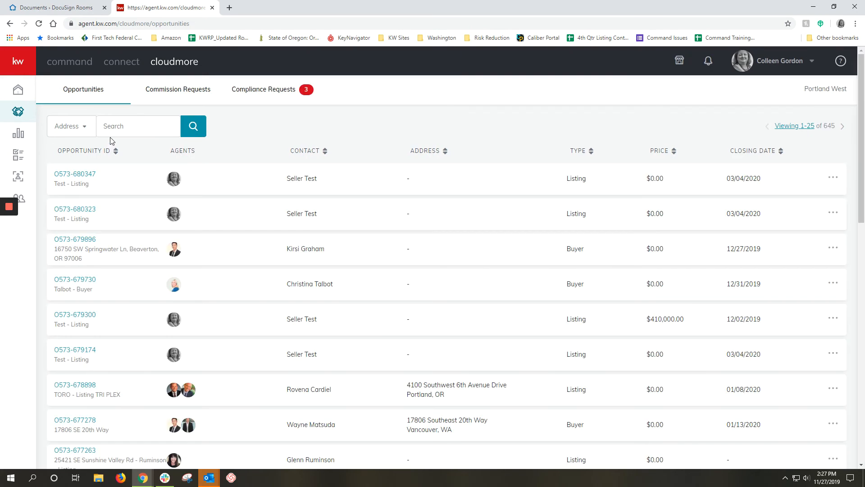
click(269, 90)
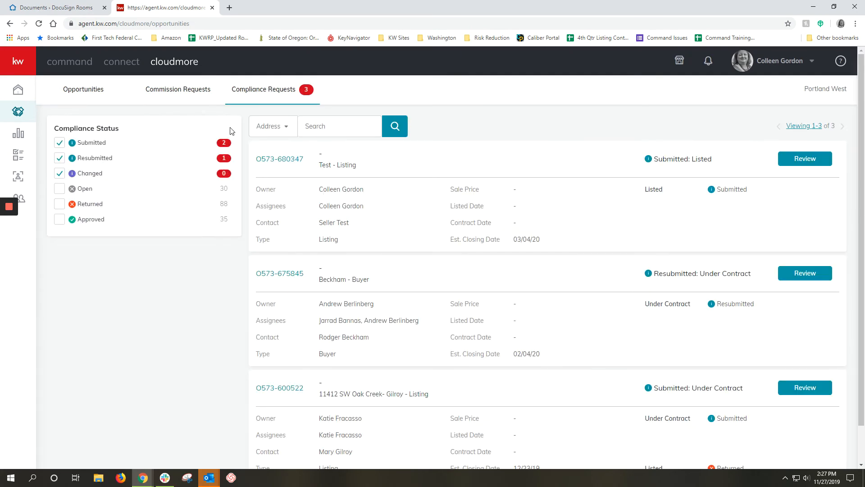
click(800, 164)
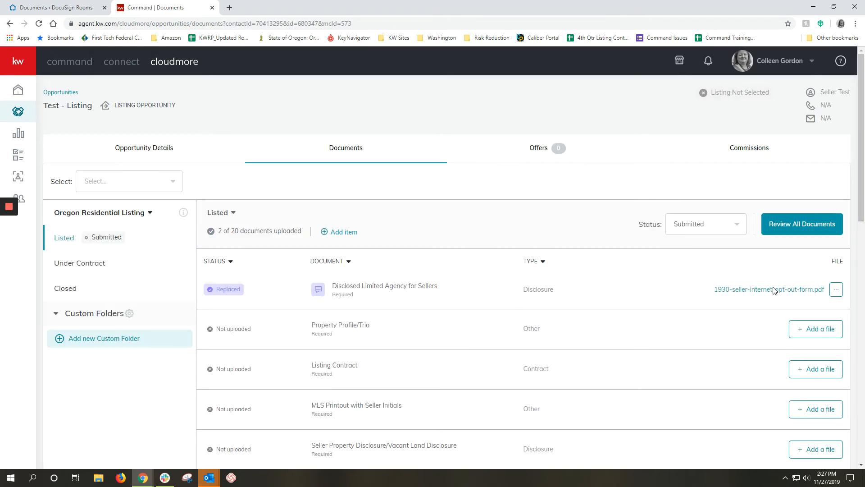
Examine the submitted Disclosed Limited Agency for Sellers file and its earlier version from the reviewer's side.
click(774, 290)
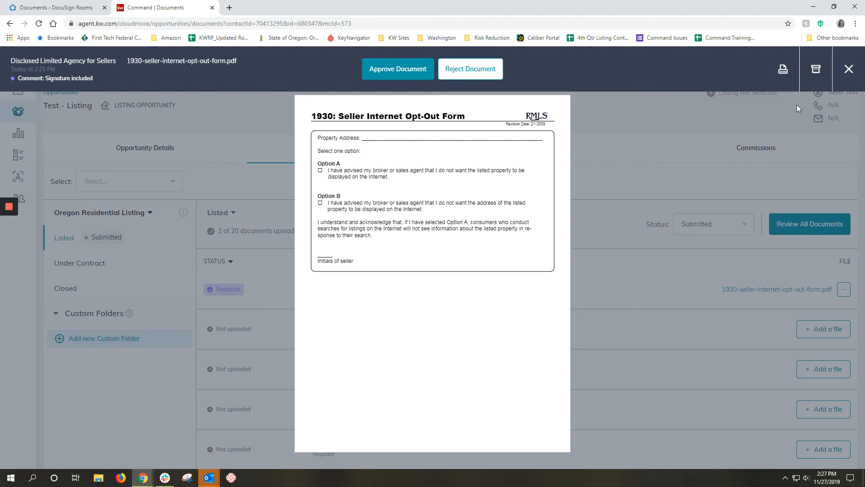
click(849, 69)
click(836, 290)
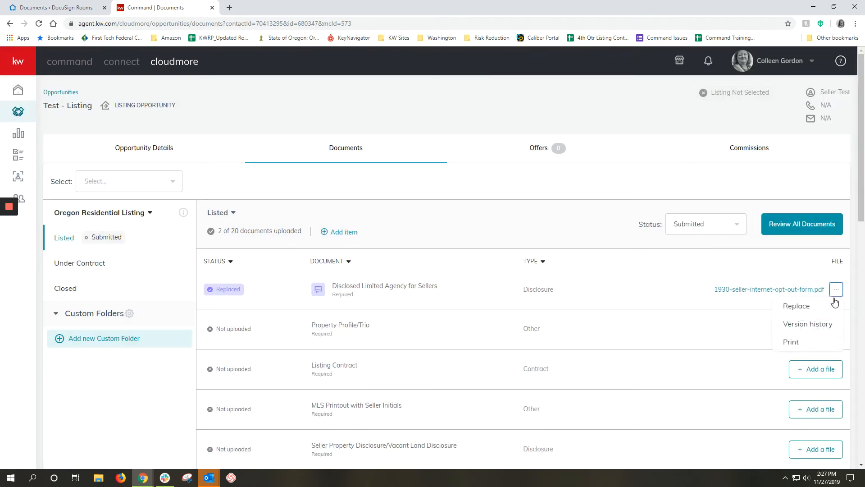
click(811, 324)
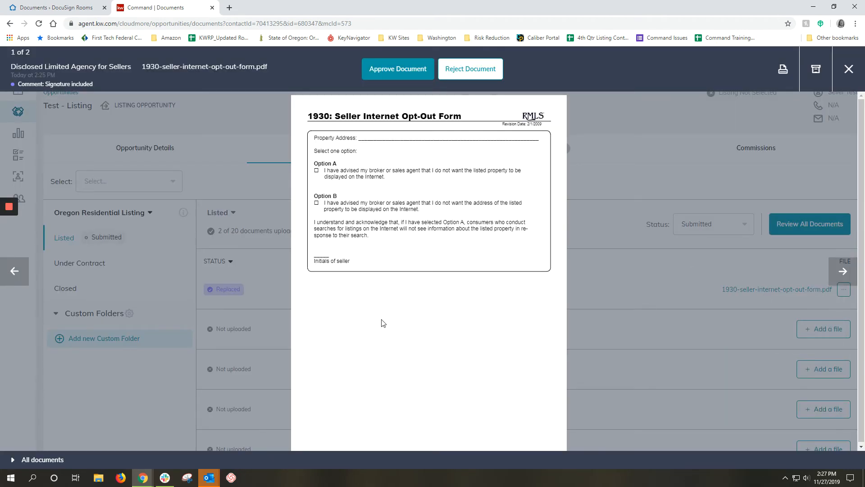
click(843, 271)
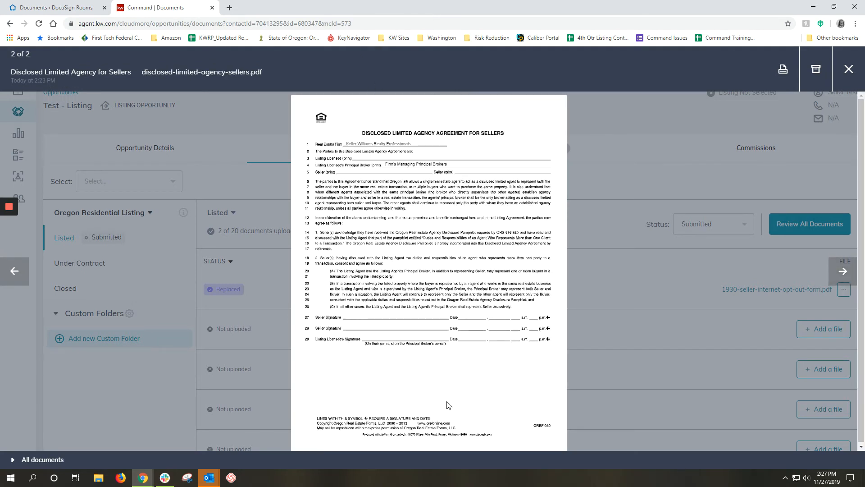
click(848, 70)
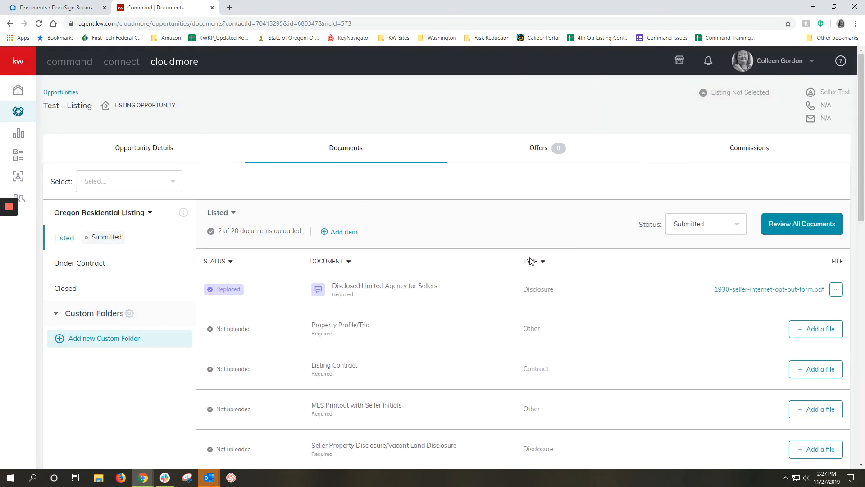
Approve the 1930 Seller Internet Opt-Out Form submitted for Disclosed Limited Agency for Sellers.
click(725, 289)
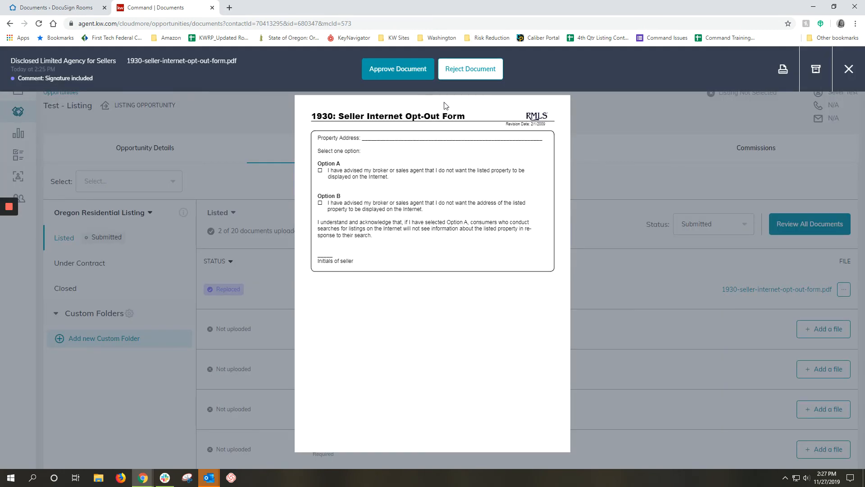
click(409, 65)
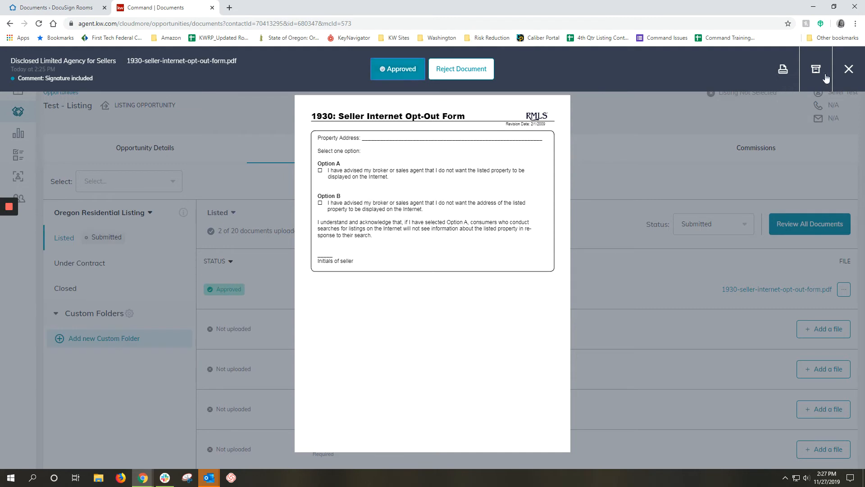
click(849, 69)
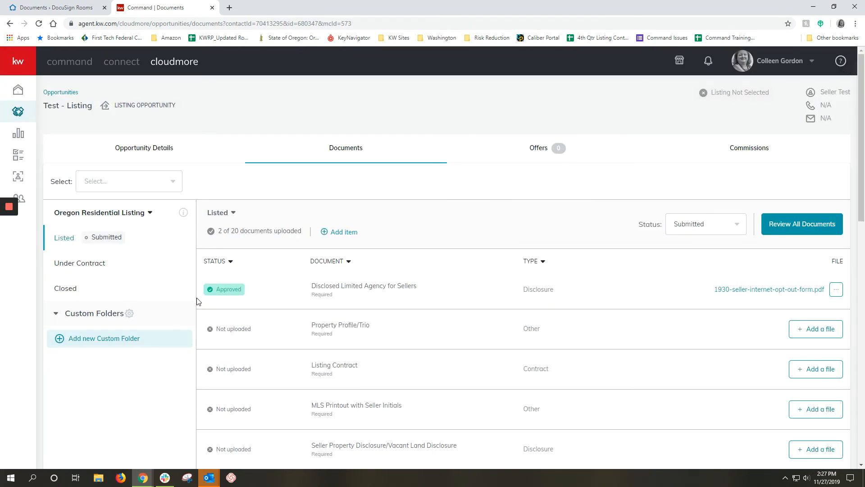
Reject the HOA Lien Notice document with the reason "cg/Seller initials missing" and check its comment in the checklist.
scroll(642, 343, down, 13)
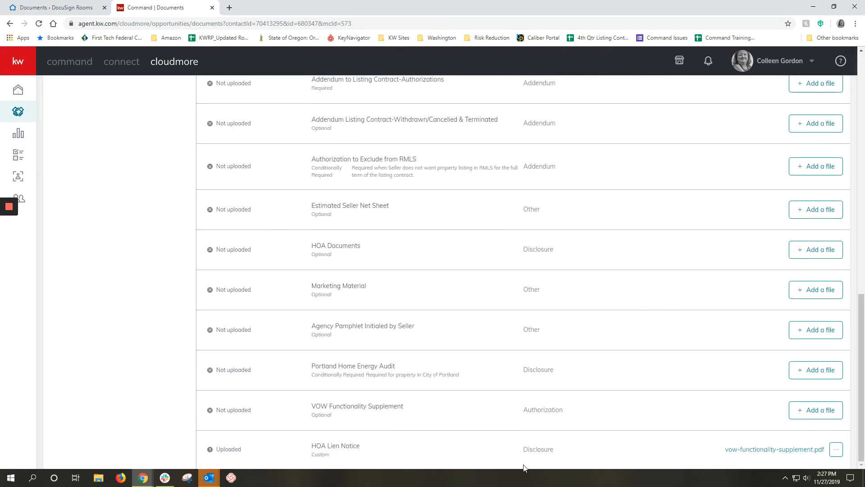
click(786, 449)
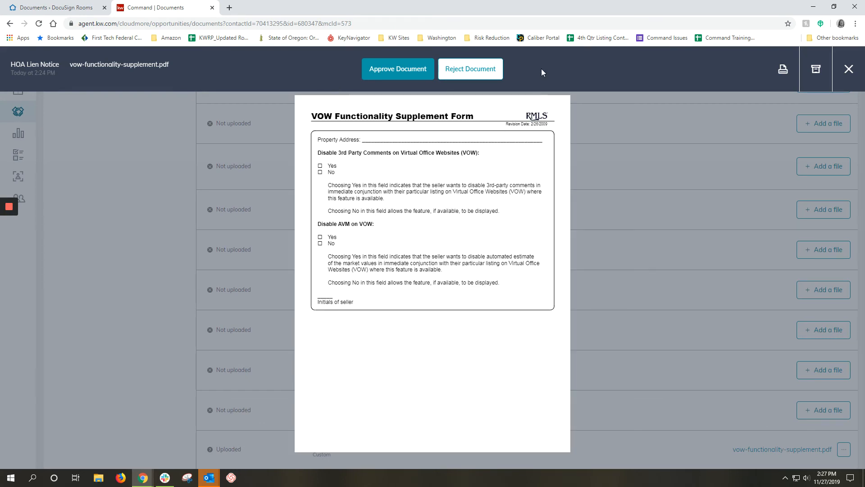
click(481, 70)
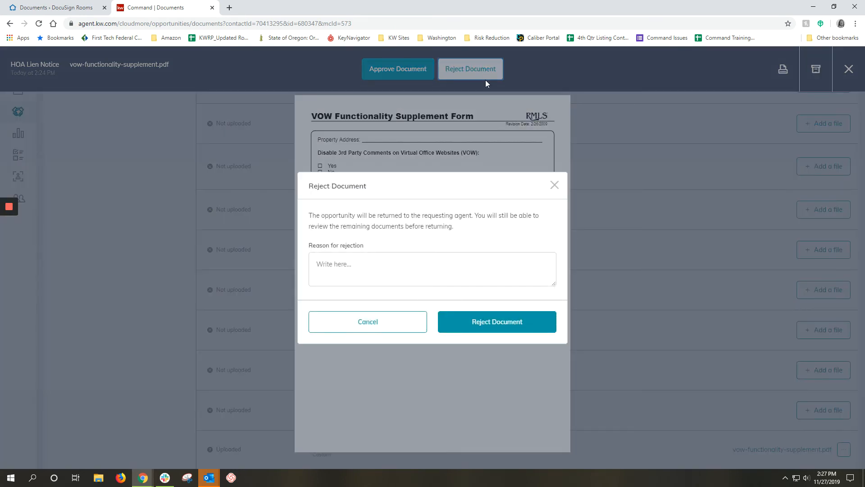
click(399, 280)
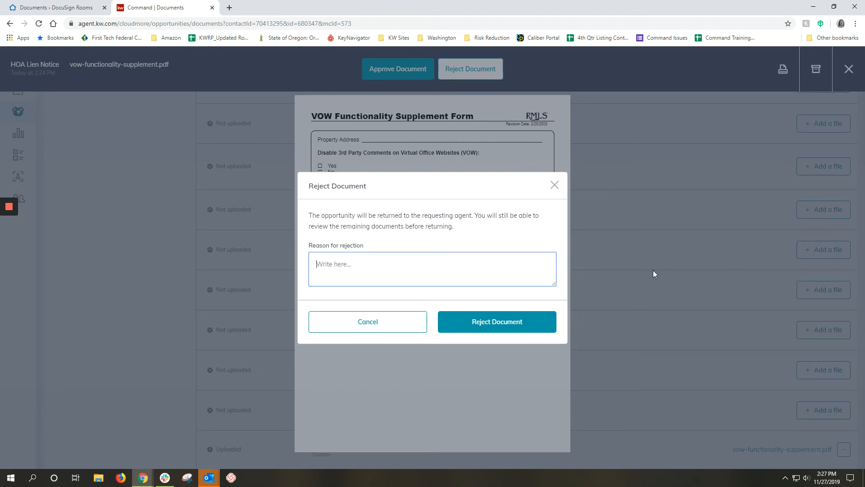
text(cg/Seller initials missing)
click(503, 328)
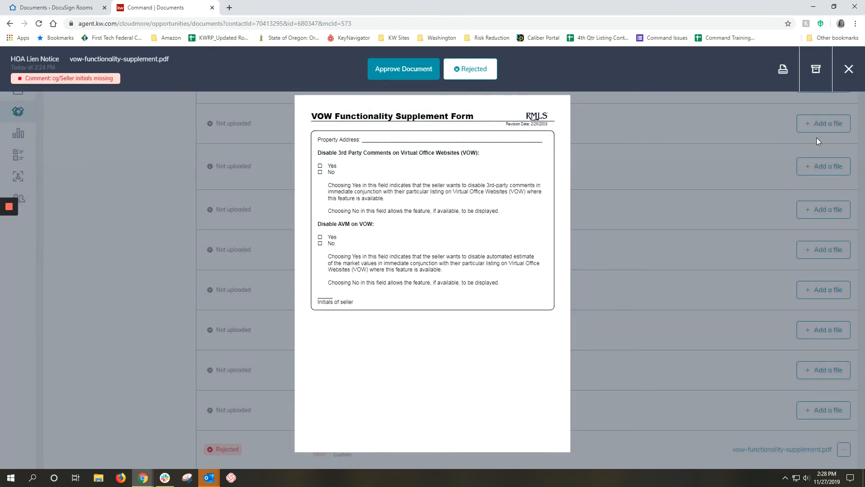
click(848, 70)
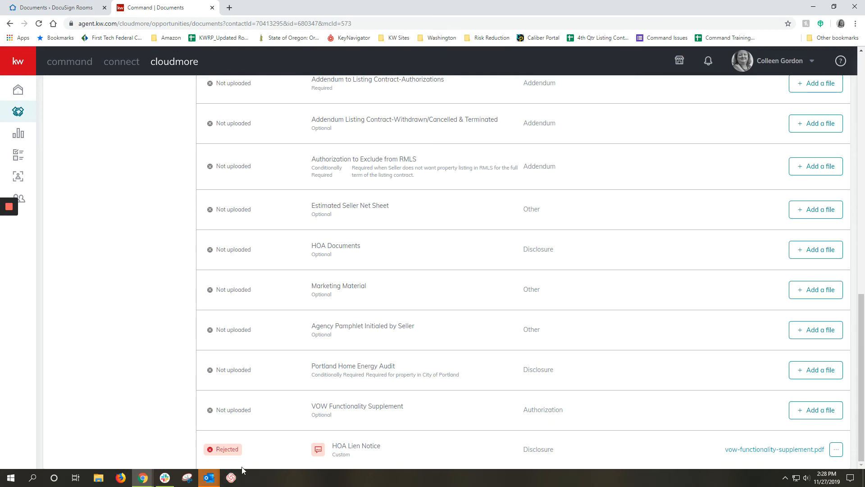
mouse_move(321, 451)
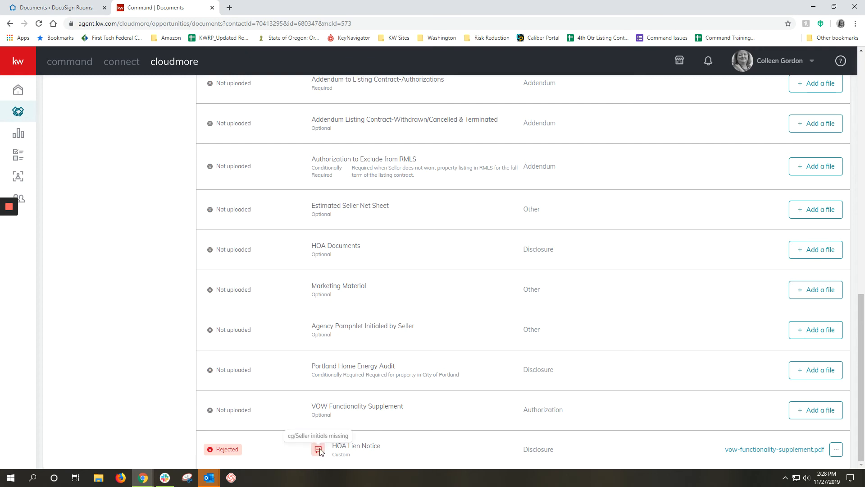
Set the Listed checklist's compliance status to Returned.
scroll(418, 392, up, 15)
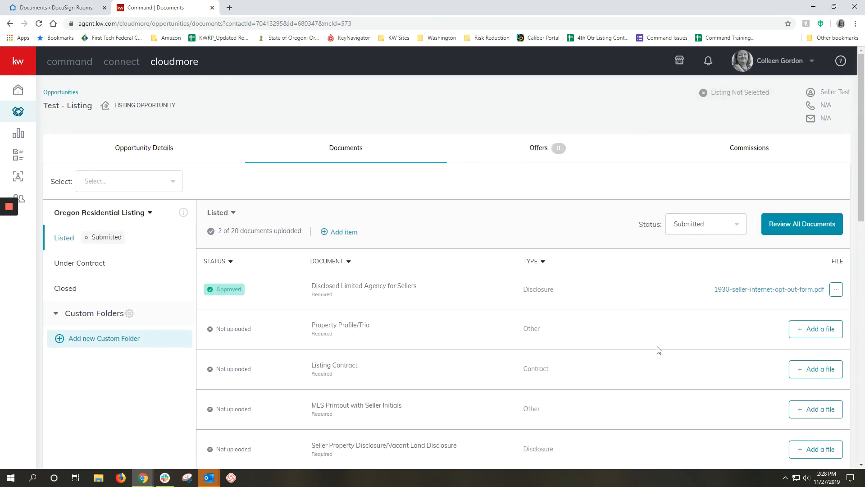
scroll(659, 350, down, 4)
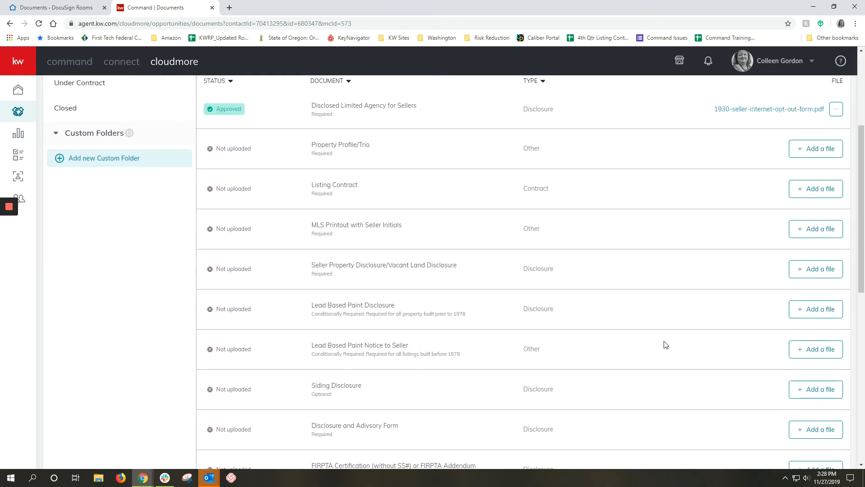
scroll(666, 344, up, 4)
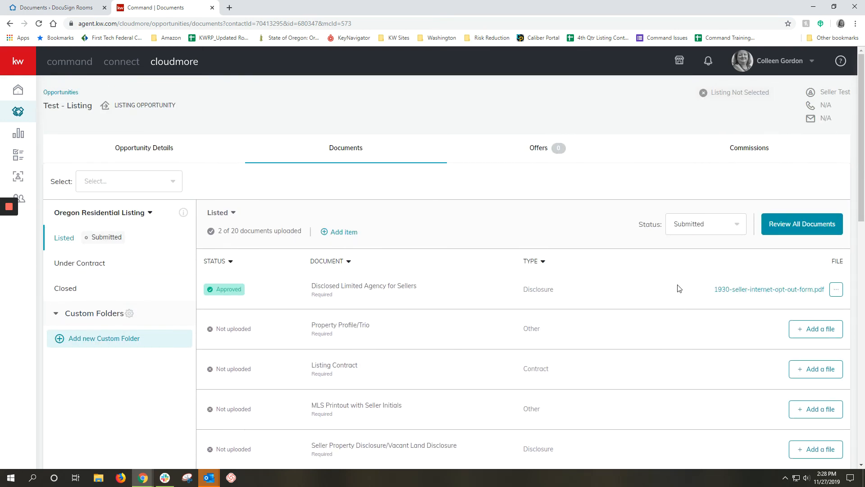
click(713, 223)
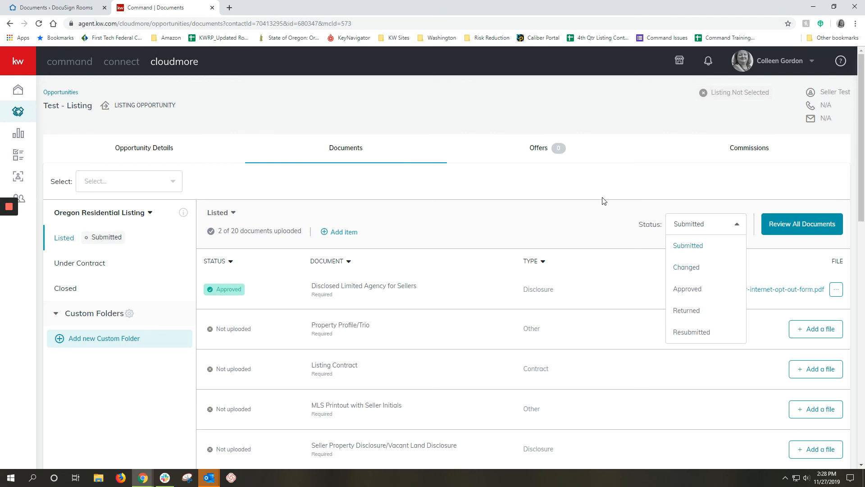
click(695, 316)
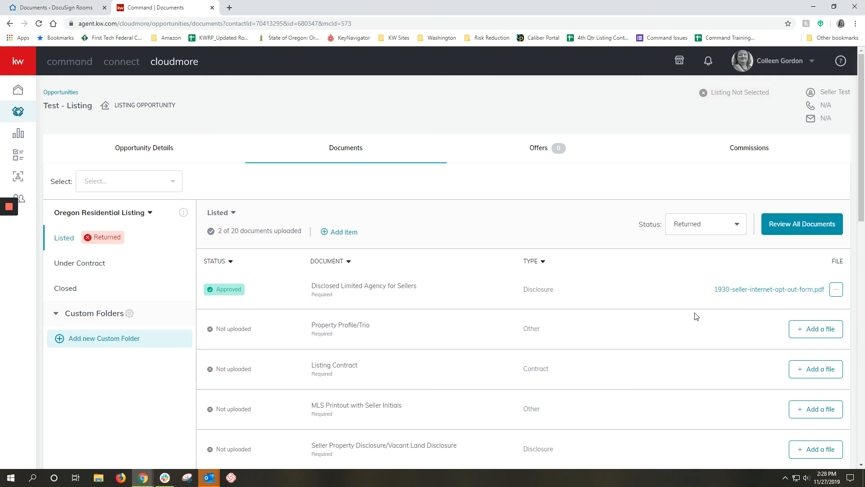
Return to Command, open Test - Listing from its returned-compliance notification, and locate the HOA Lien Notice in its documents.
click(72, 63)
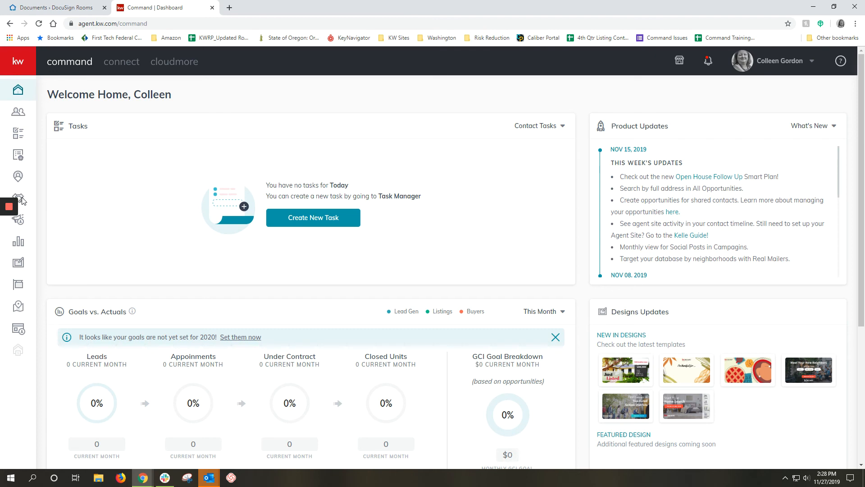
click(708, 63)
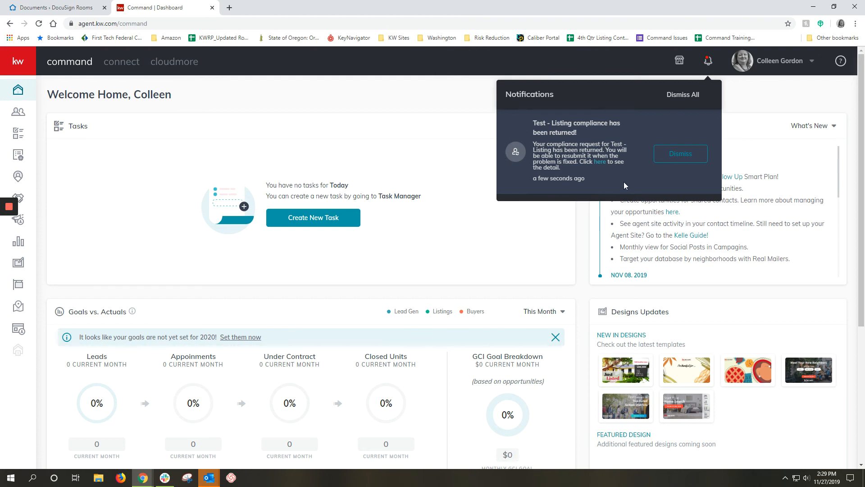
click(599, 162)
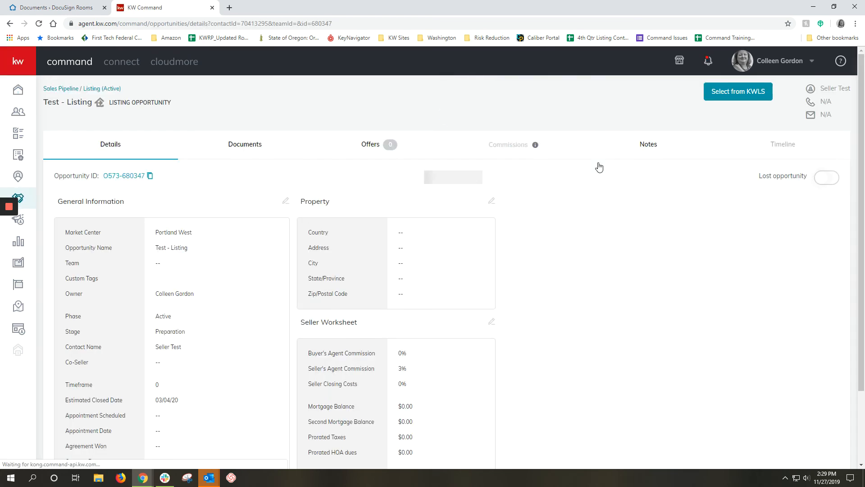
click(230, 149)
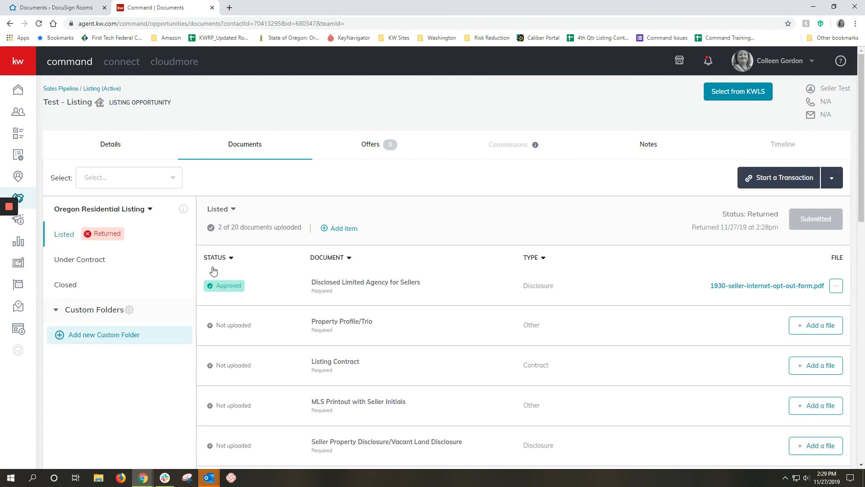
scroll(383, 302, down, 13)
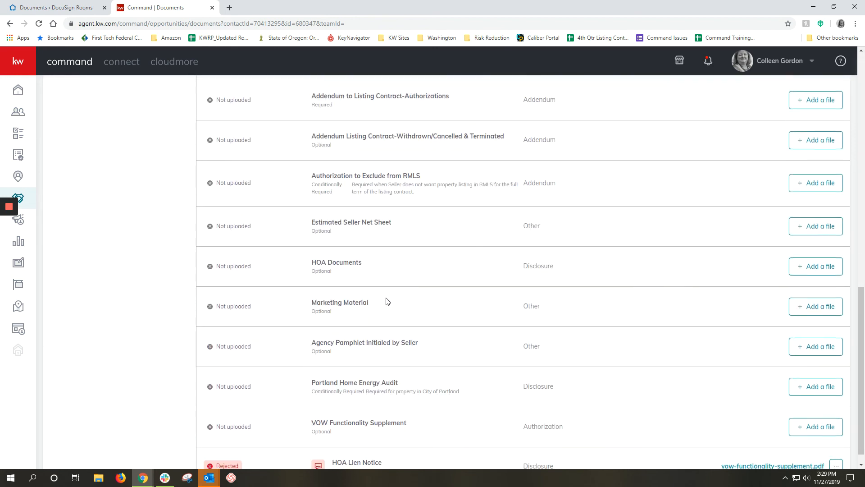
Check the rejection comment on the HOA Lien Notice, view its Replace Document options, and close them without replacing the file.
scroll(386, 301, down, 1)
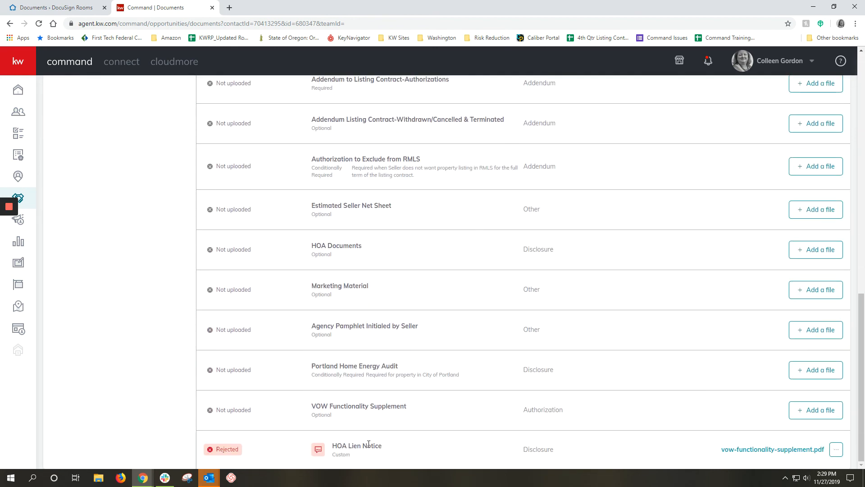
mouse_move(319, 450)
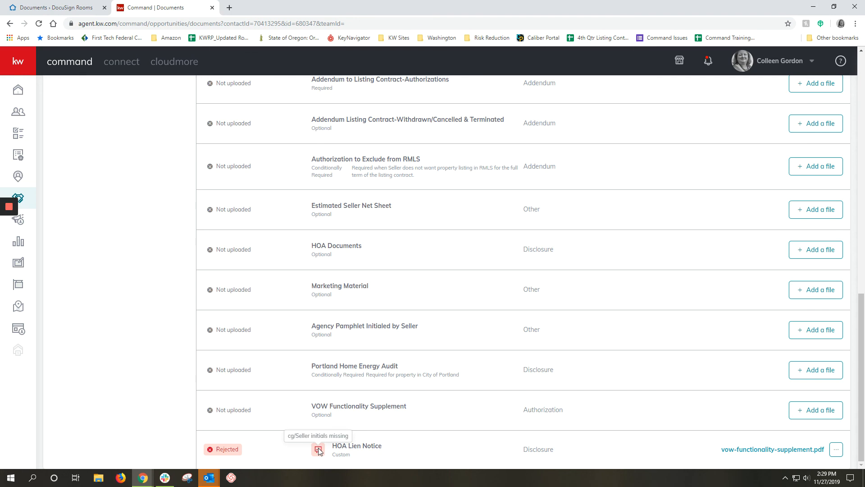
click(836, 450)
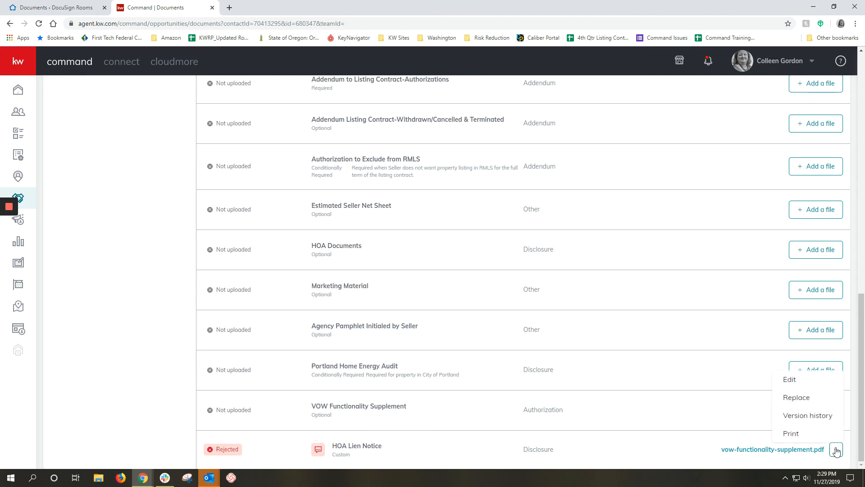
click(797, 398)
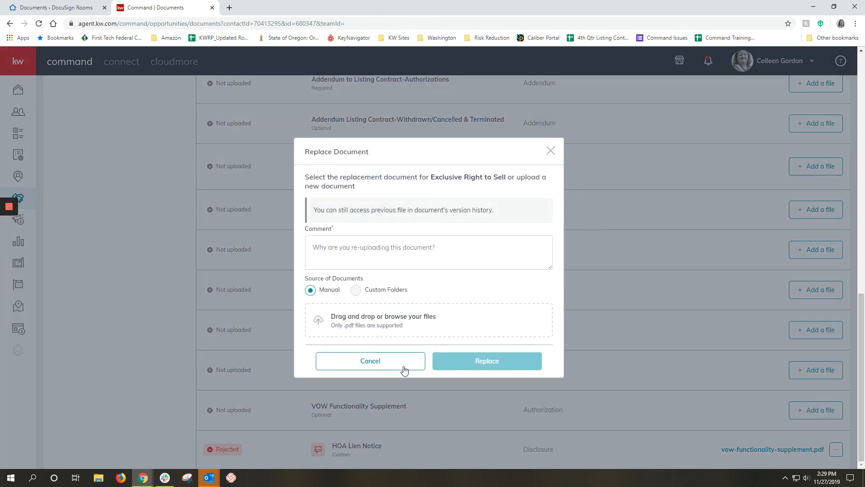
click(403, 370)
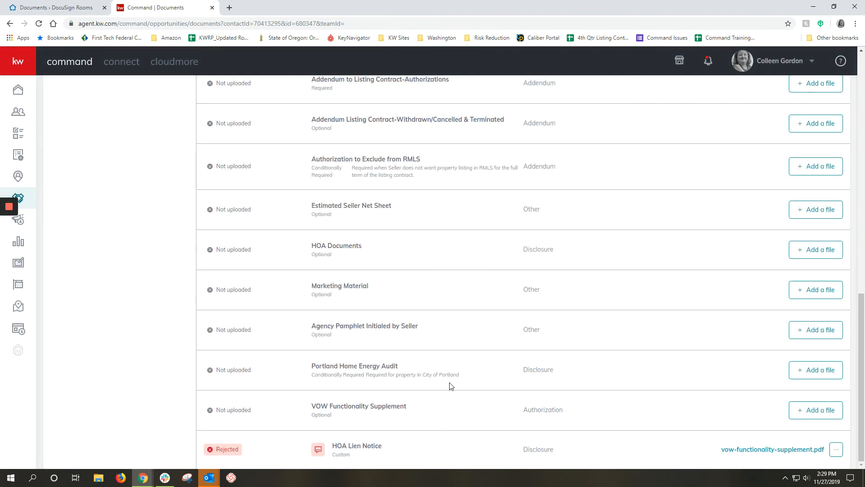
Review the document statuses throughout the Listed checklist, from Disclosed Limited Agency for Sellers to the HOA Lien Notice.
scroll(451, 386, up, 3)
scroll(452, 387, up, 10)
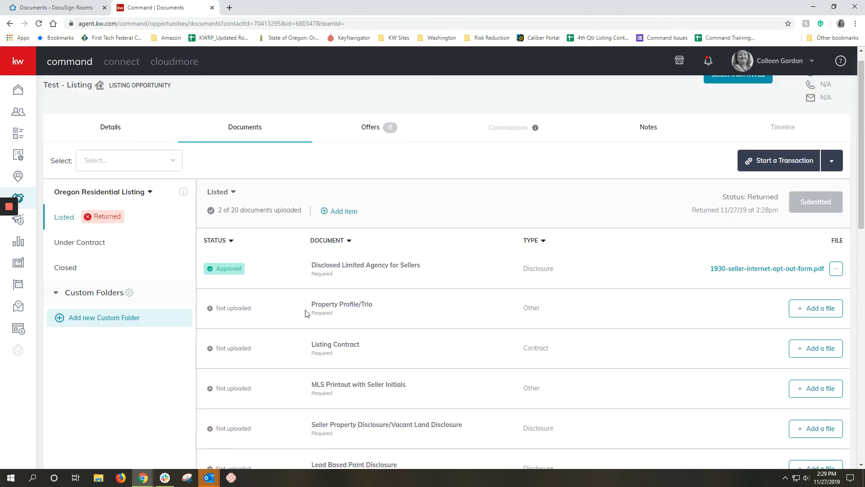
scroll(343, 314, down, 3)
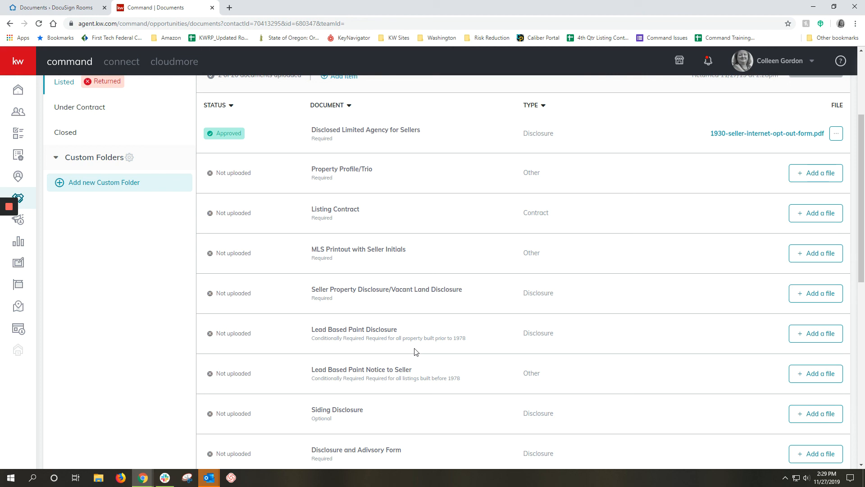
scroll(411, 352, down, 4)
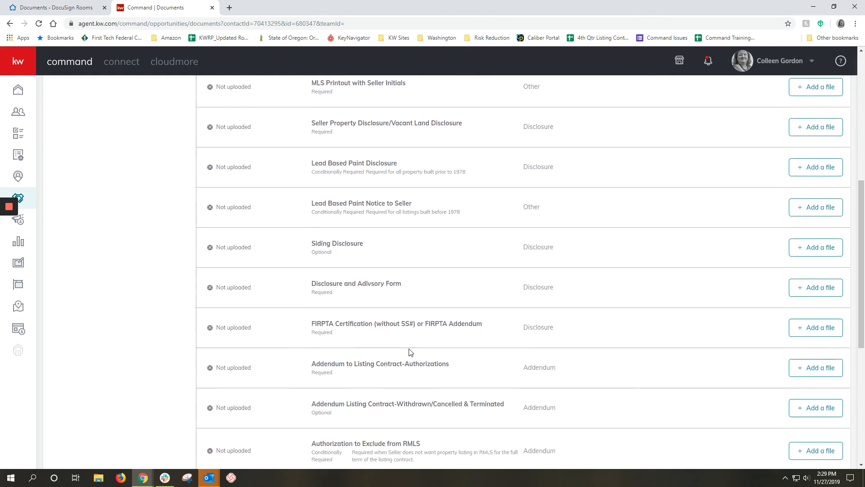
scroll(411, 352, down, 5)
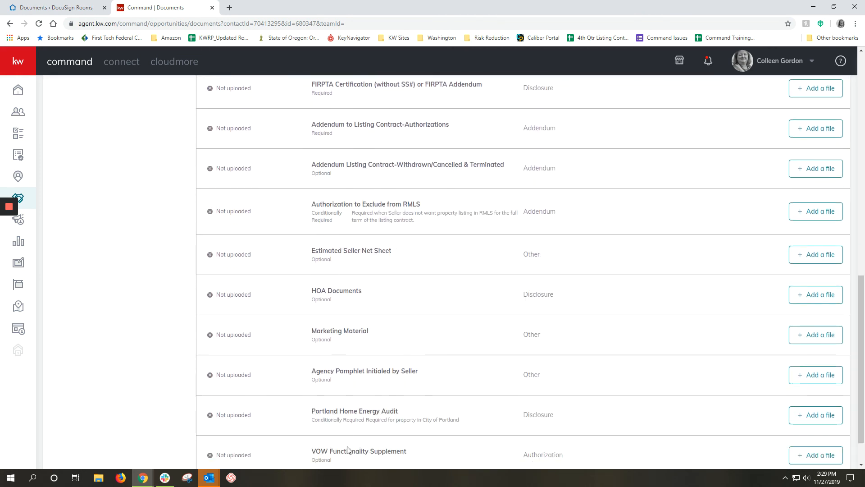
scroll(349, 437, down, 1)
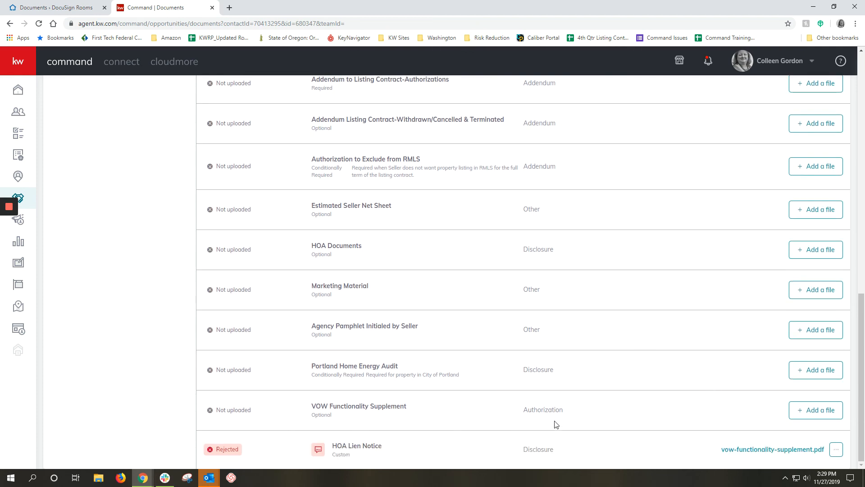
scroll(556, 425, up, 13)
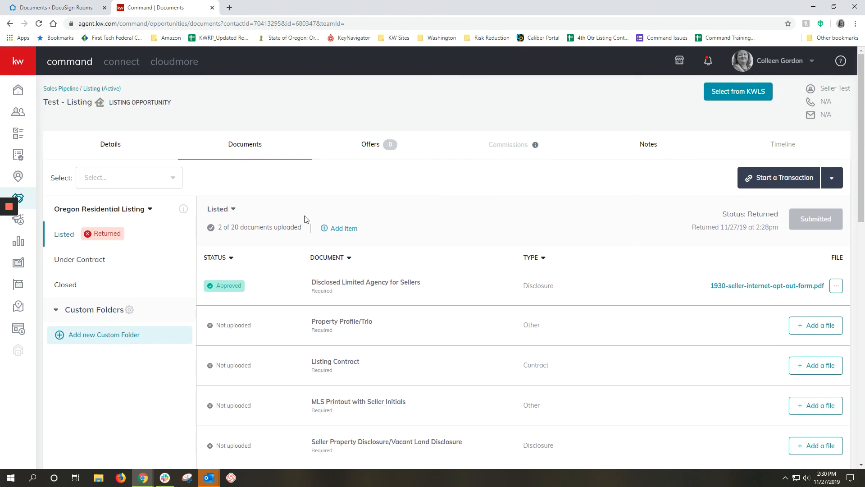